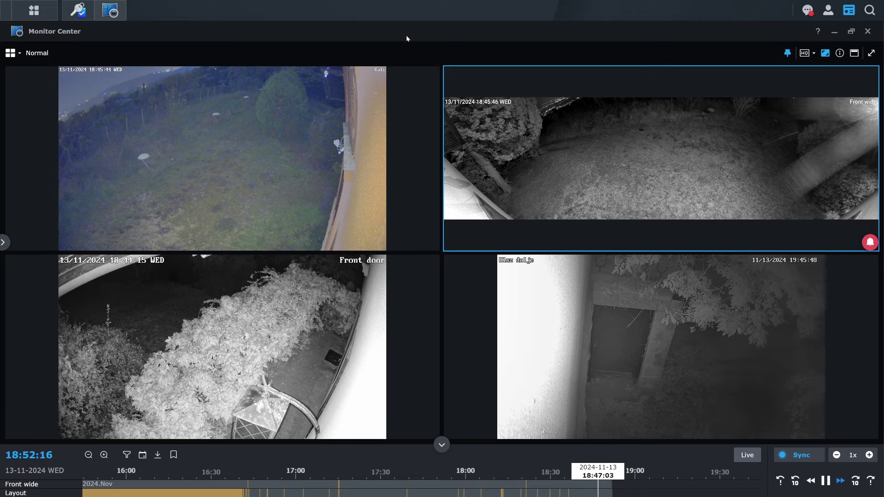
# Start adding an IP camera and select the discovered ReolinkTrackMixWiFi at 192.168.1.13.
pyautogui.click(34, 10)
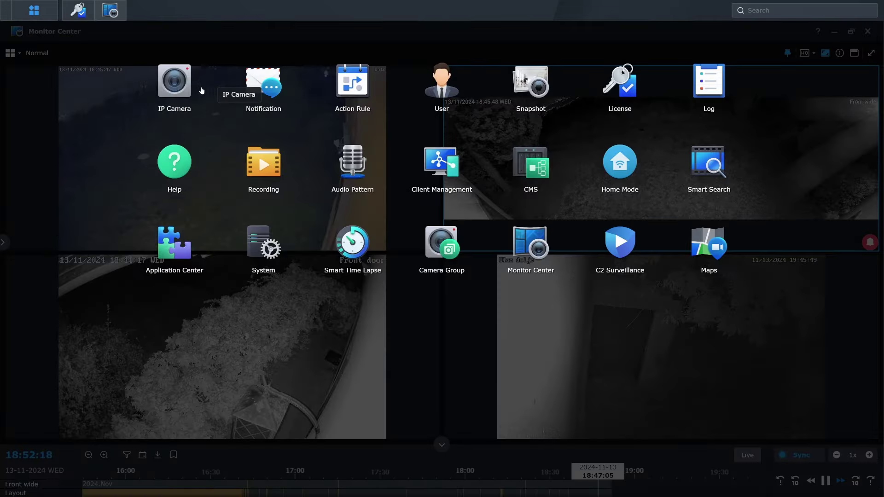
pyautogui.click(187, 90)
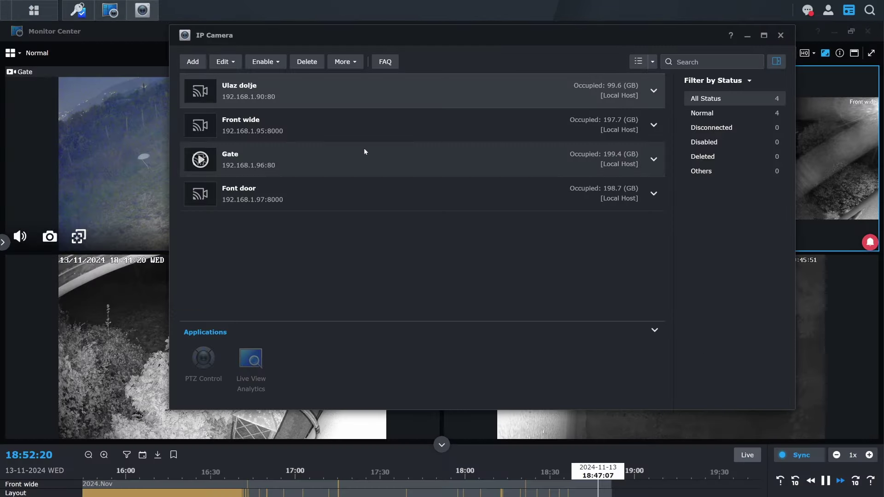
pyautogui.click(196, 62)
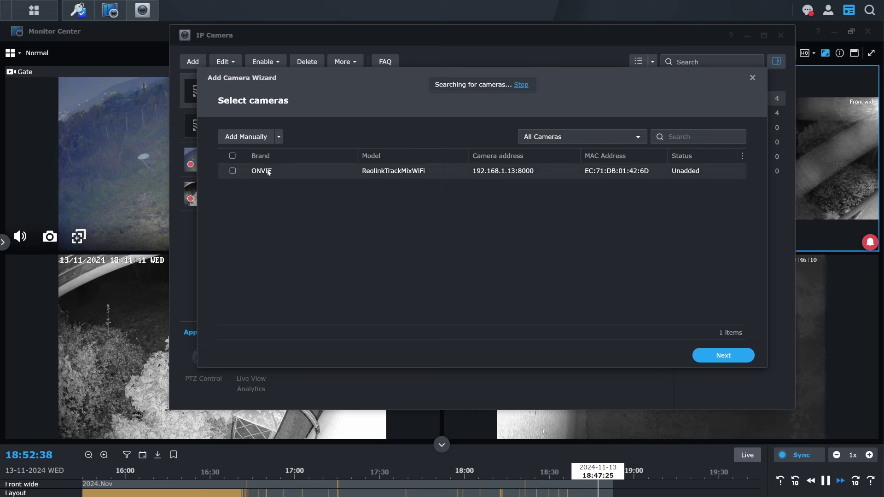
pyautogui.click(233, 171)
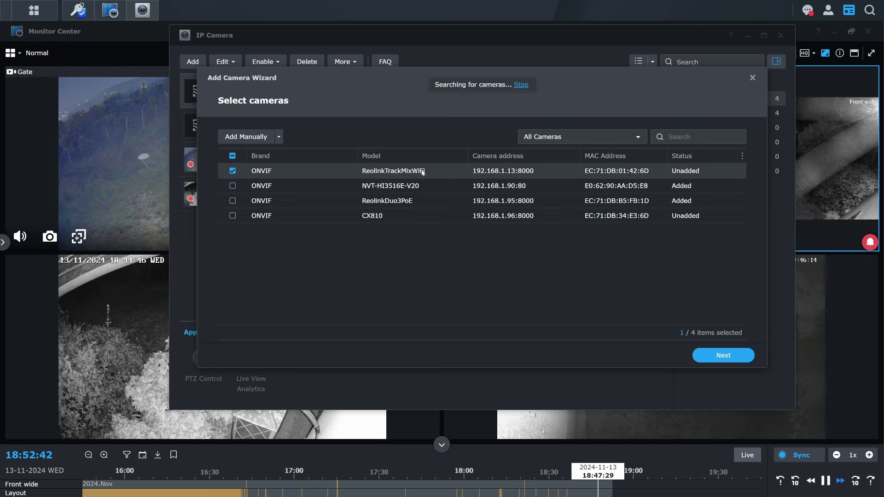
pyautogui.click(730, 358)
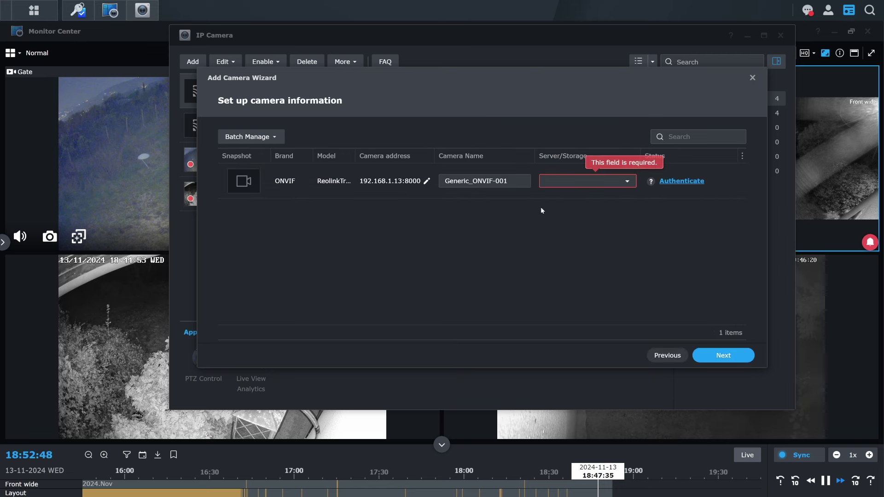
# Set the camera's storage to surveillance and authenticate it with its credentials.
pyautogui.click(568, 181)
pyautogui.click(570, 215)
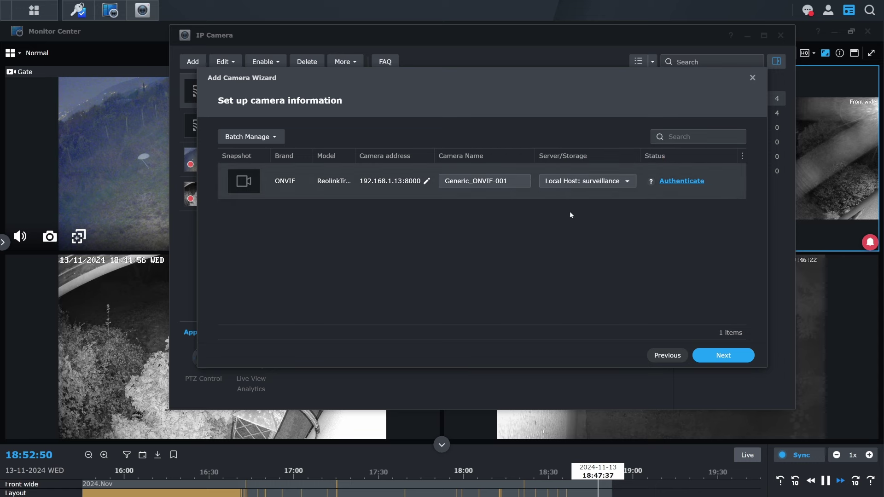
pyautogui.click(682, 181)
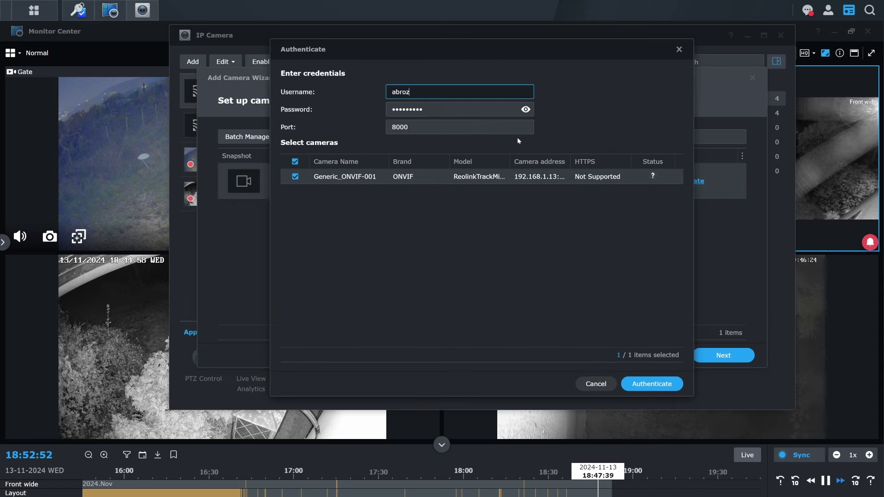
pyautogui.click(451, 93)
pyautogui.click(648, 384)
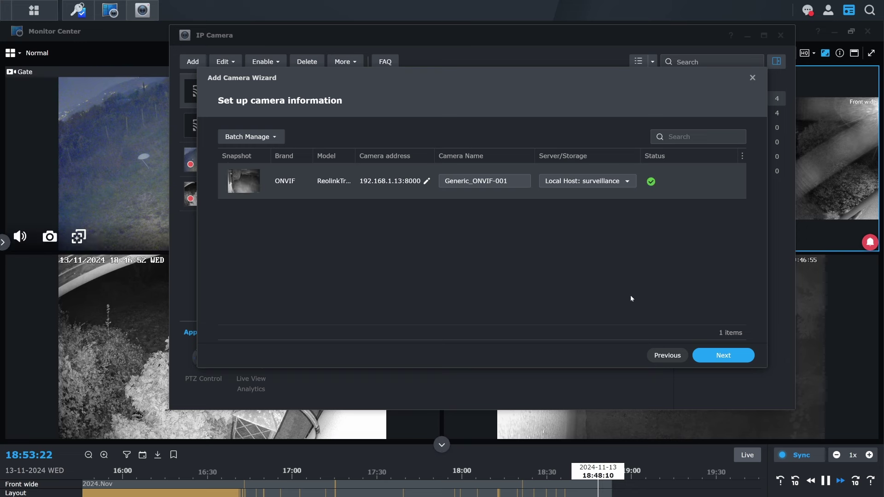
# Rename the camera to 'Gate PTZ' and choose to customise its configuration.
pyautogui.click(514, 181)
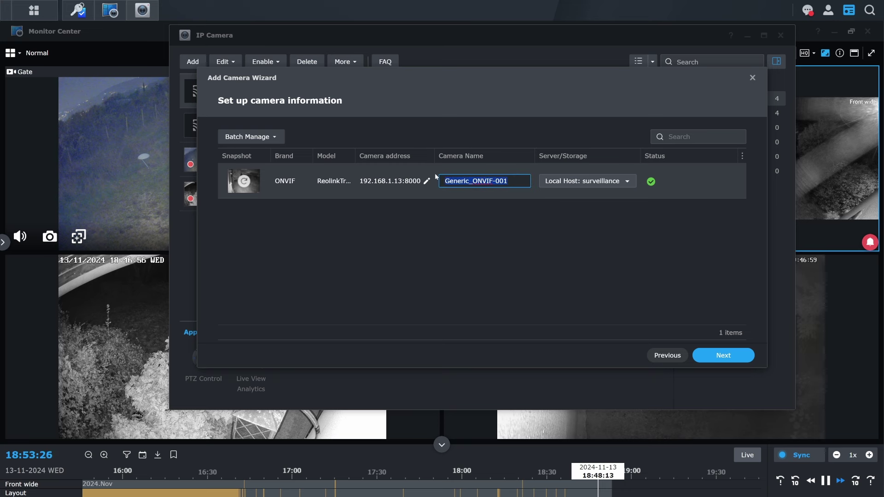
pyautogui.write('Gate PT')
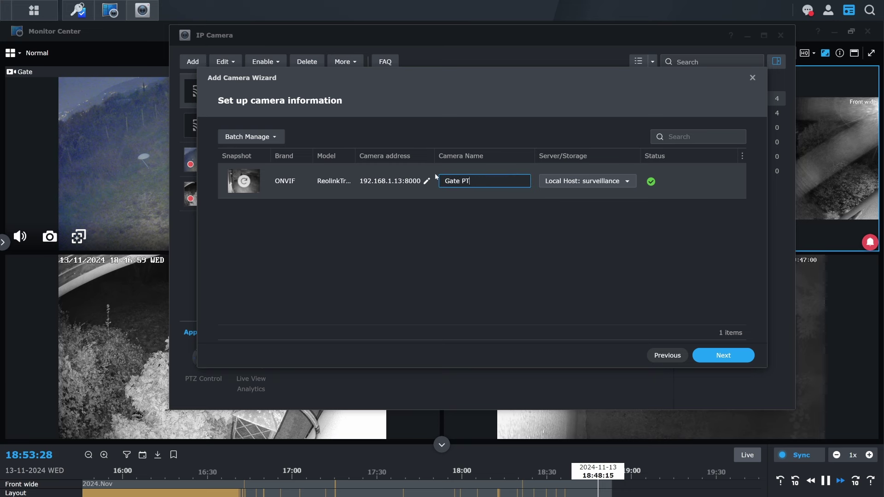
pyautogui.write('Z')
pyautogui.click(712, 351)
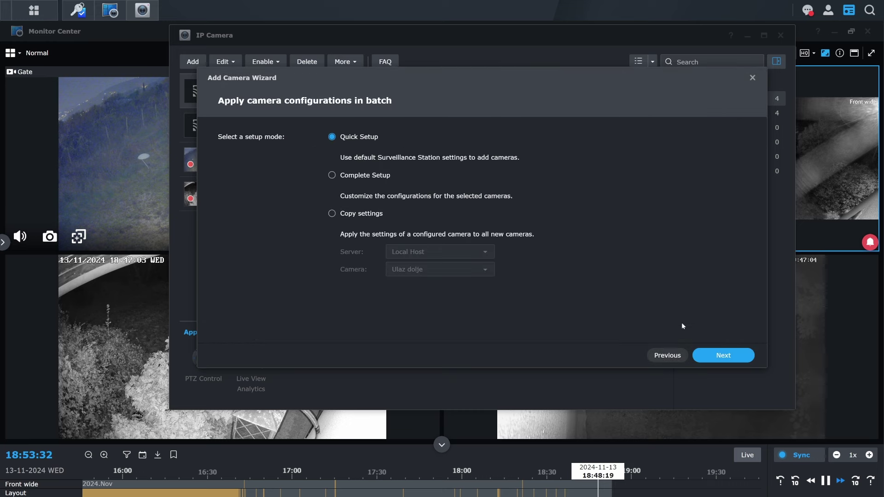
pyautogui.click(365, 176)
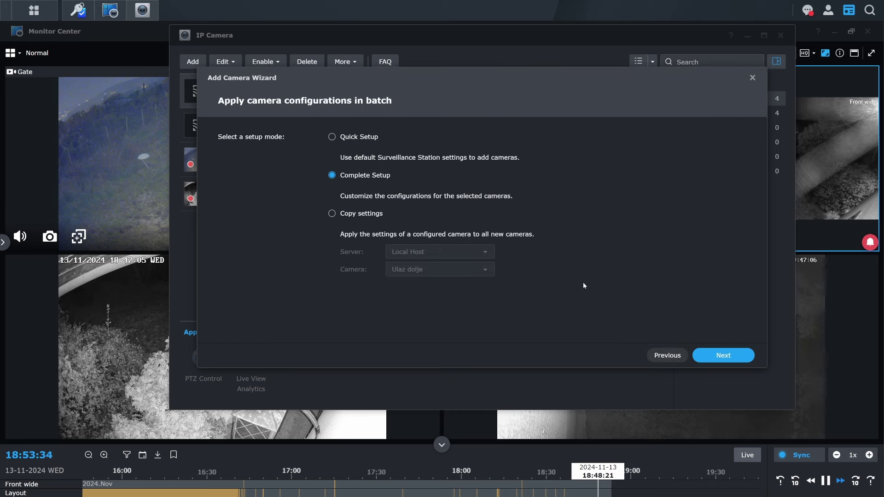
pyautogui.click(727, 354)
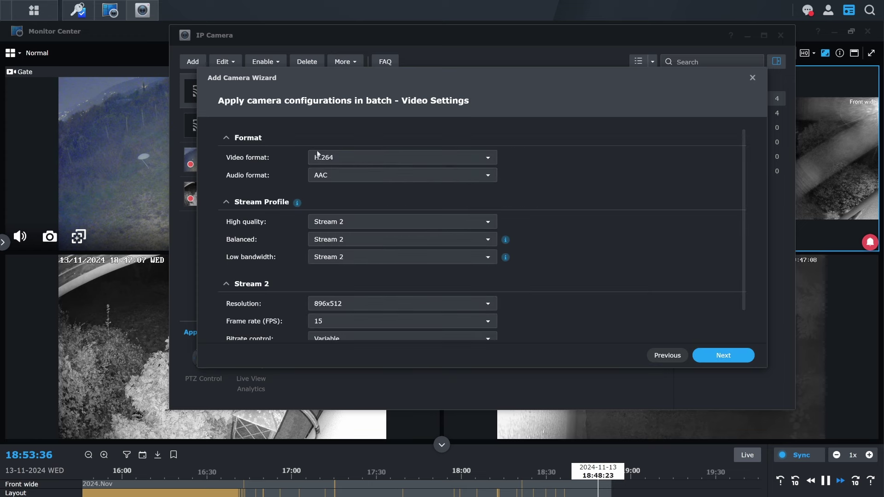
# Keep the 896x512 stream resolution and sync the camera's time with Surveillance Station.
pyautogui.scroll(-2, 348, 199)
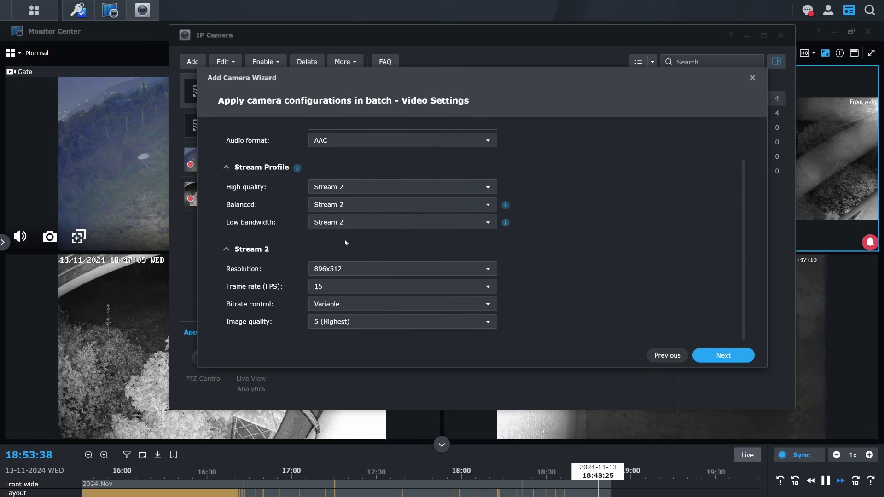
pyautogui.scroll(2, 346, 242)
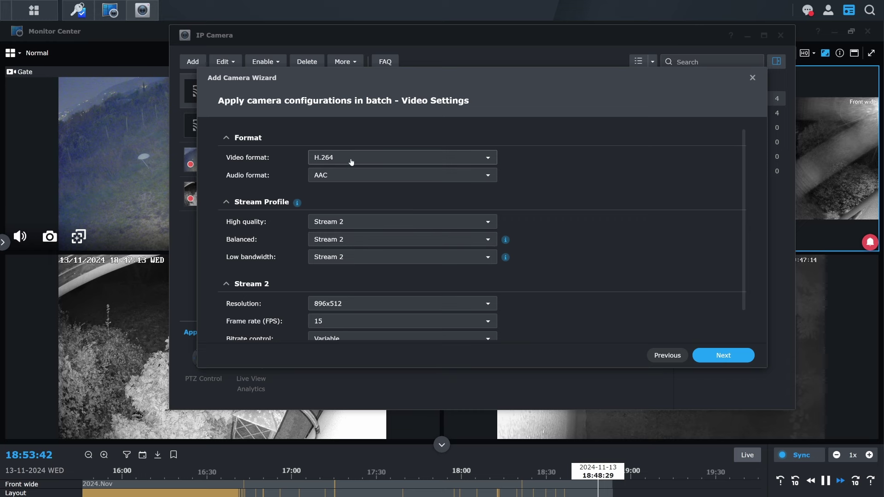
pyautogui.scroll(-2, 351, 242)
pyautogui.click(352, 274)
pyautogui.click(352, 272)
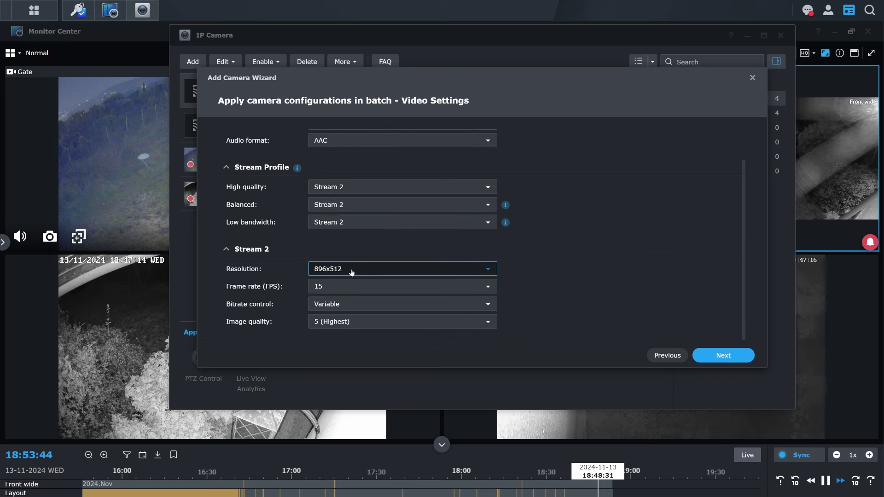
pyautogui.click(723, 356)
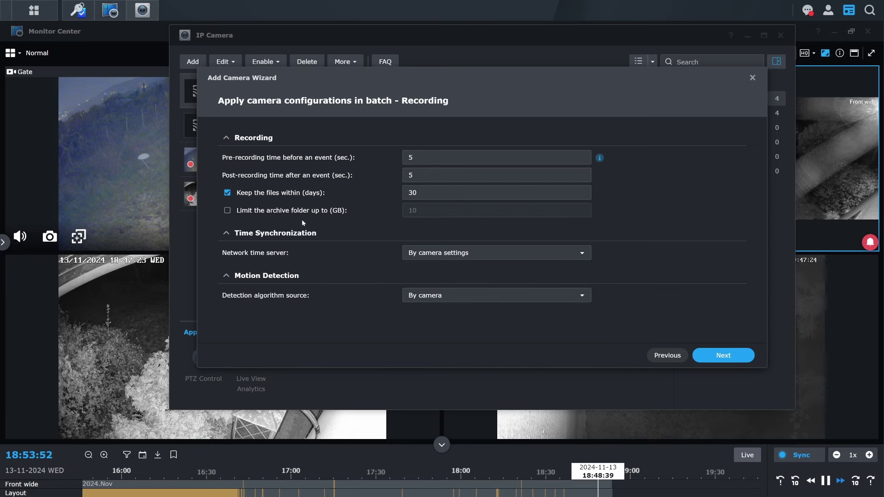
pyautogui.click(463, 258)
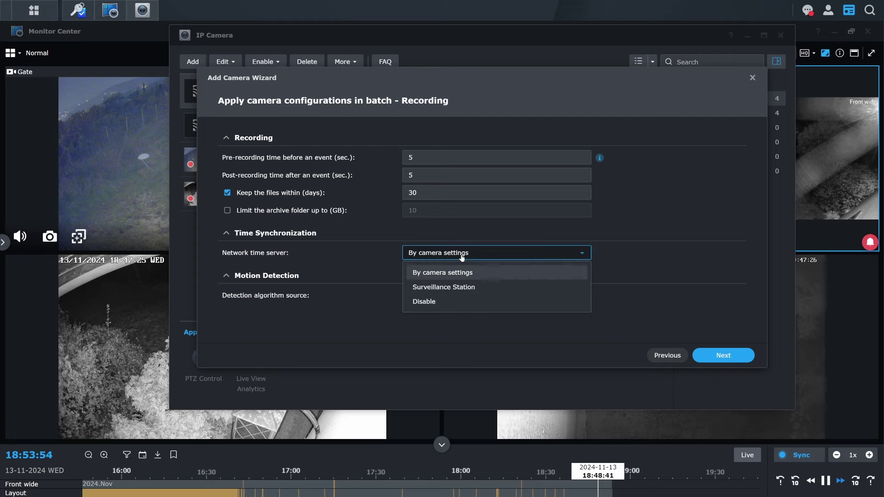
pyautogui.click(453, 289)
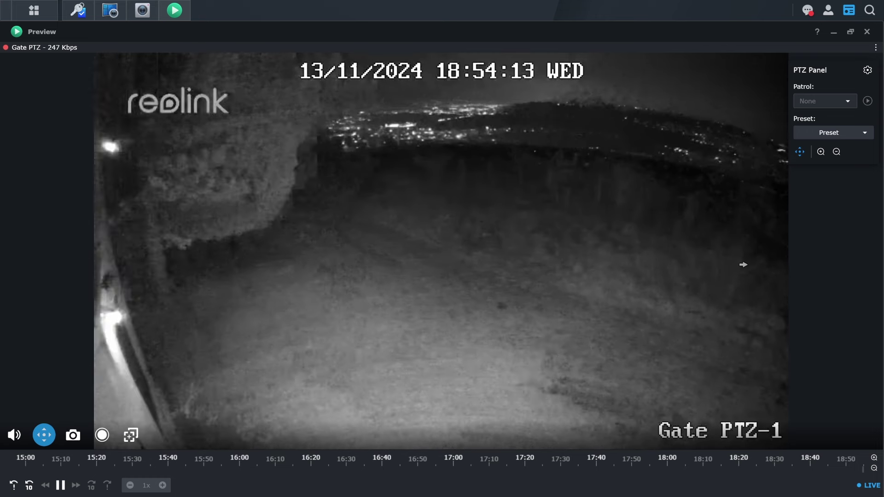
# Pan the Gate PTZ camera right twice and tilt it down twice toward the gate.
pyautogui.click(743, 265)
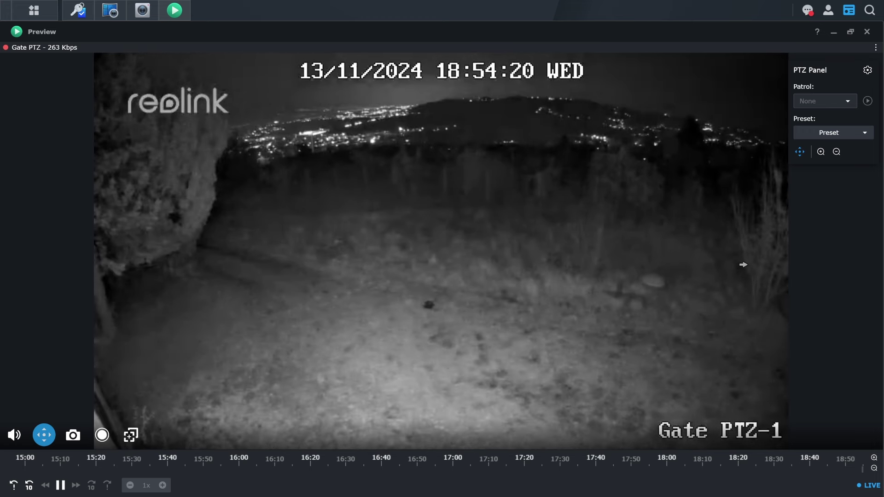
pyautogui.click(743, 265)
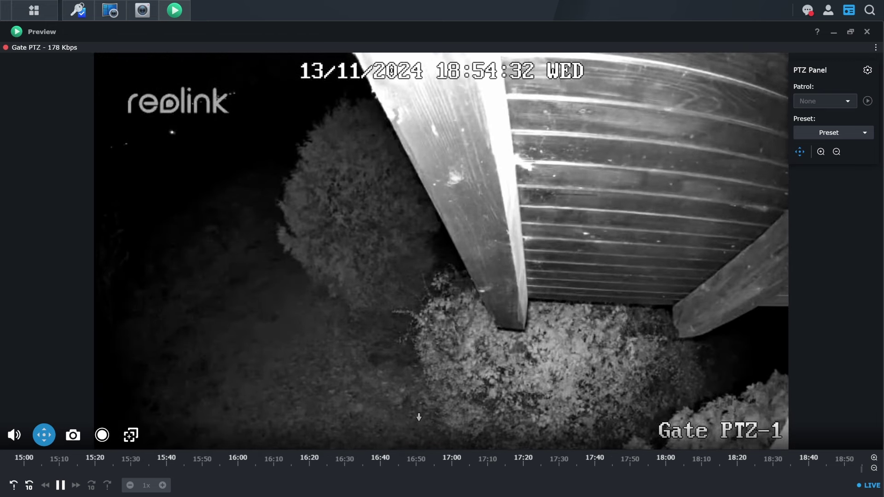
pyautogui.click(419, 417)
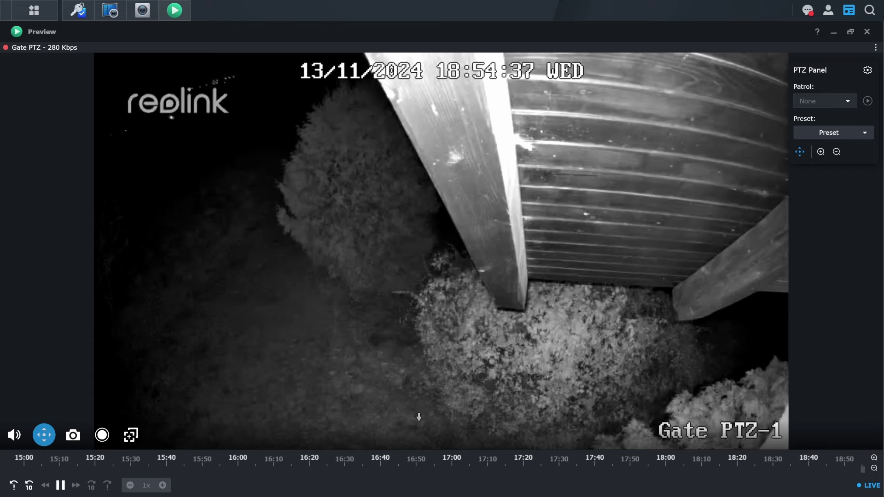
pyautogui.click(418, 417)
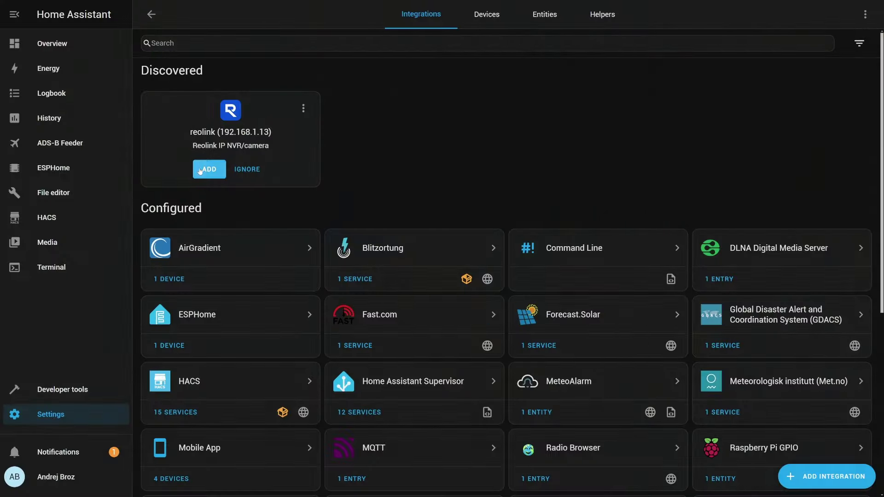
# Add the discovered Reolink camera, logging in with the camera's username and password.
pyautogui.click(198, 170)
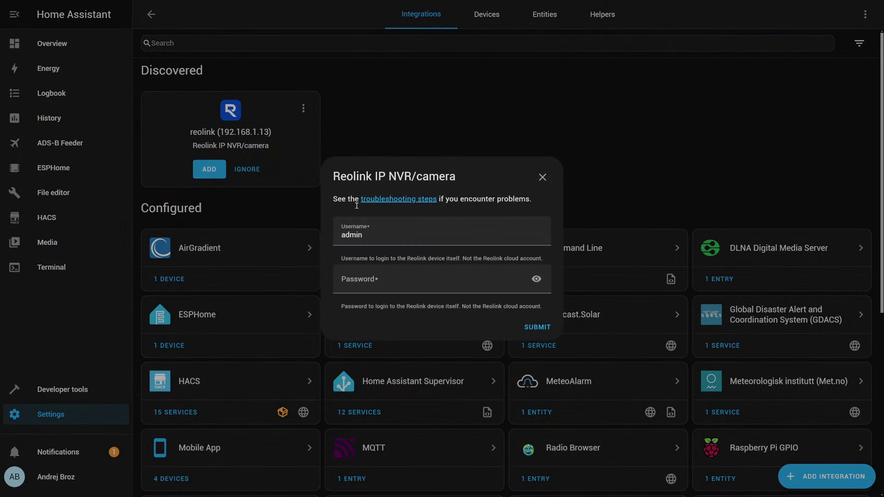
pyautogui.click(411, 234)
pyautogui.hotkey('ctrl', 'a')
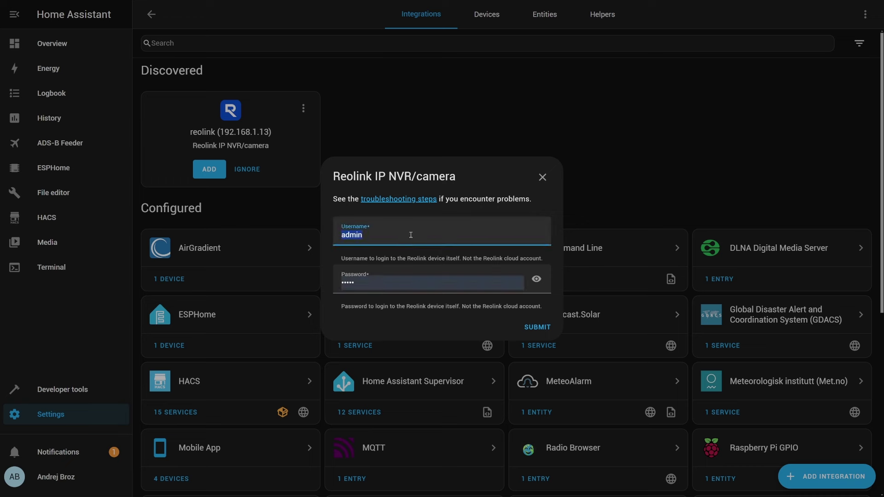
pyautogui.write('homeassistant')
pyautogui.press('Tab')
pyautogui.hotkey('ctrl', 'v')
pyautogui.press('Return')
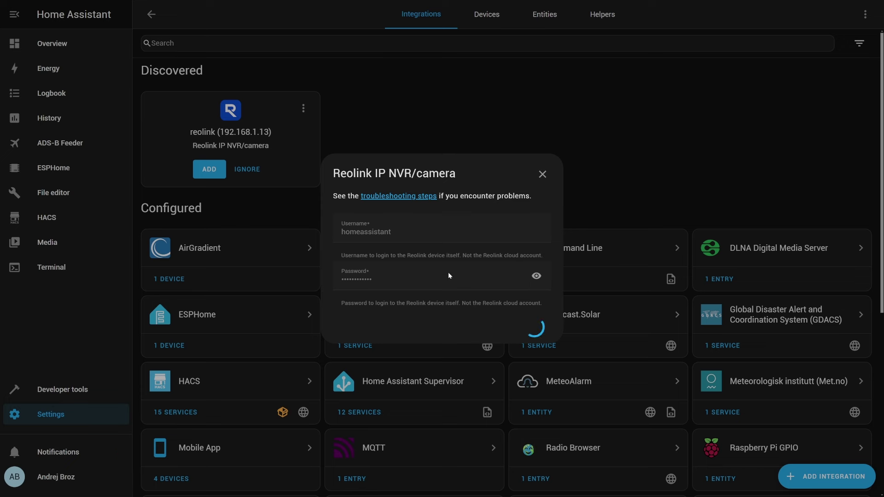
# Finish setting up the Gate PTZ device without assigning it an area.
pyautogui.click(470, 281)
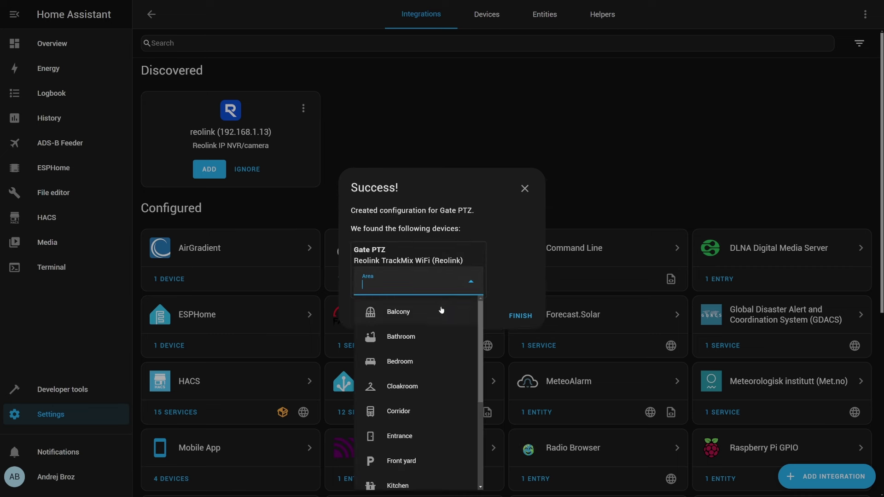
pyautogui.scroll(-5, 441, 313)
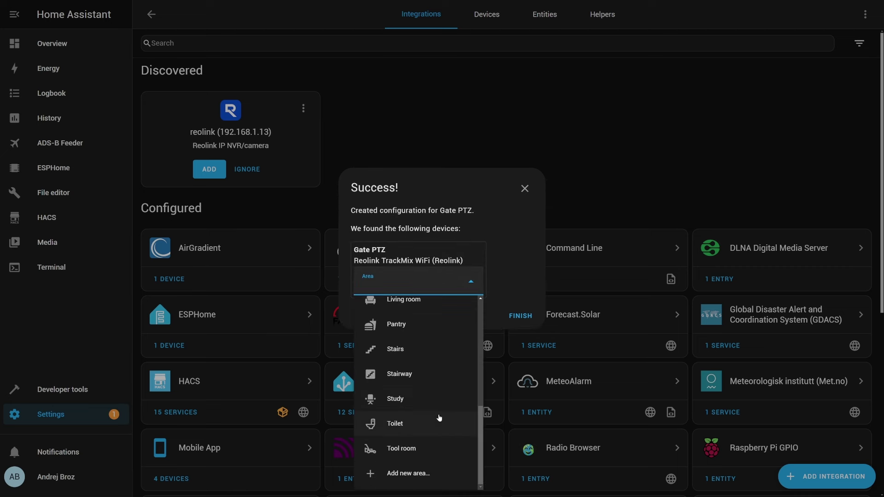
pyautogui.scroll(5, 440, 418)
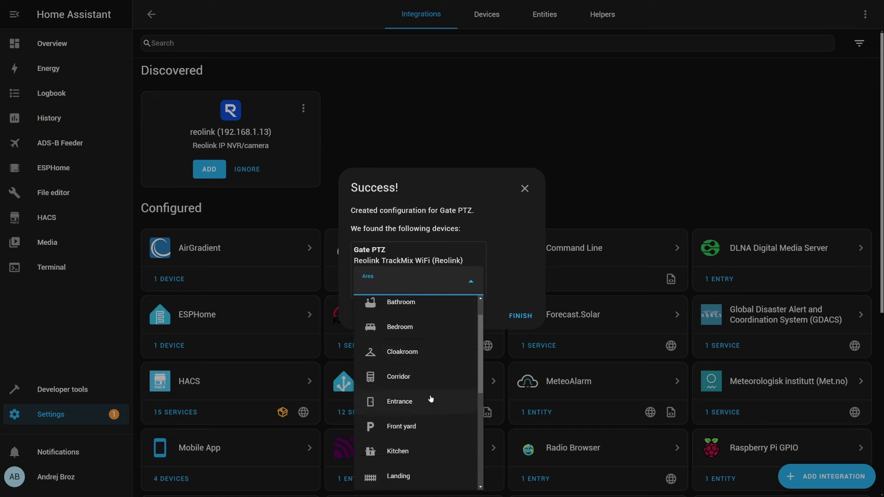
pyautogui.scroll(-5, 431, 399)
pyautogui.click(513, 299)
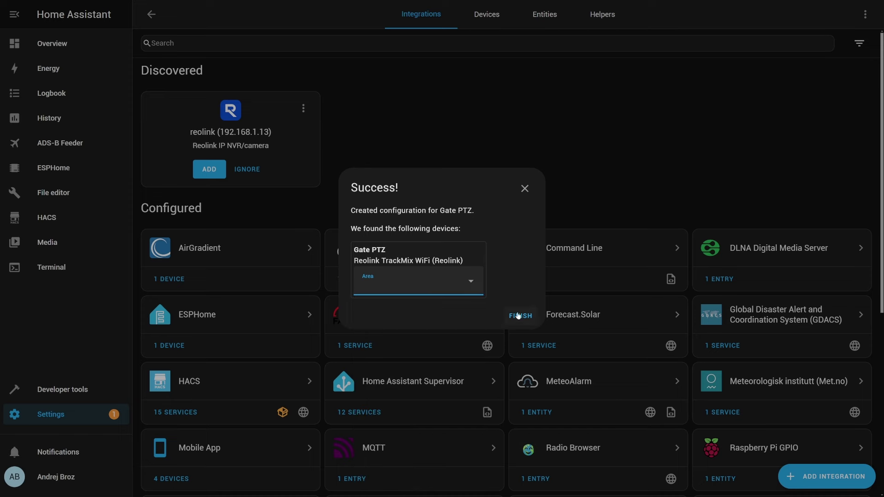
pyautogui.click(517, 315)
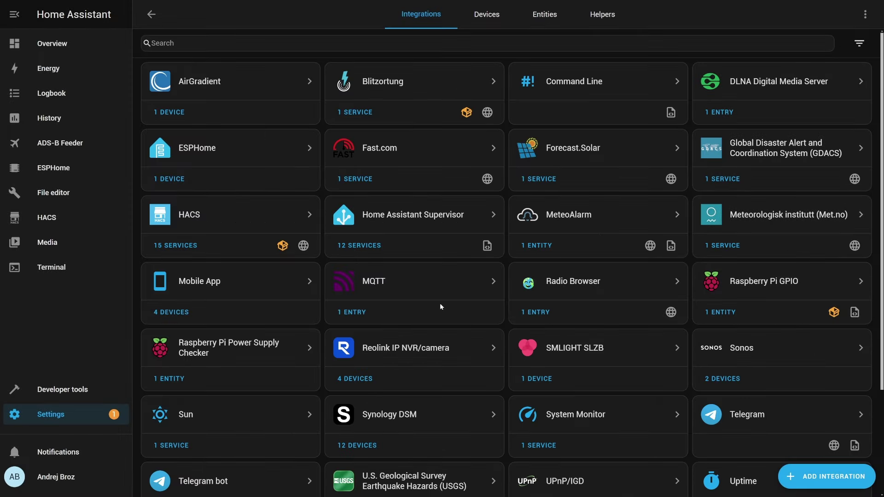
# Open the Gate PTZ device page from the Reolink IP NVR/camera integration.
pyautogui.click(416, 341)
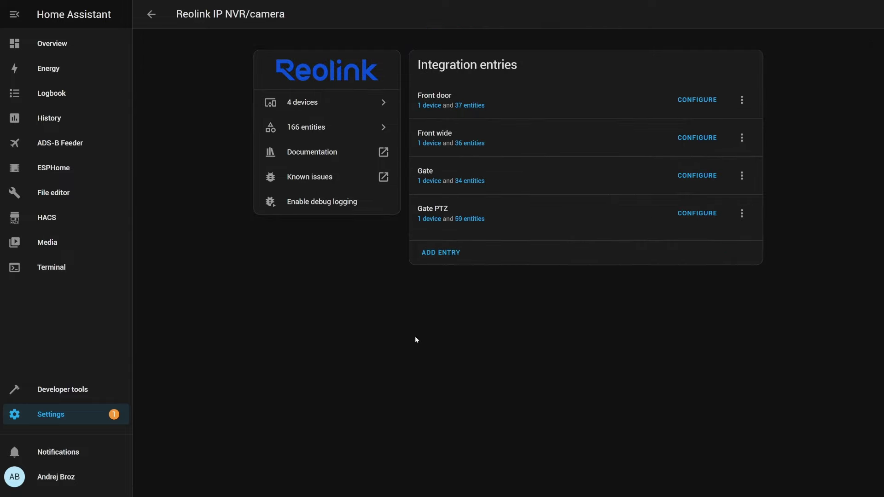
pyautogui.click(425, 219)
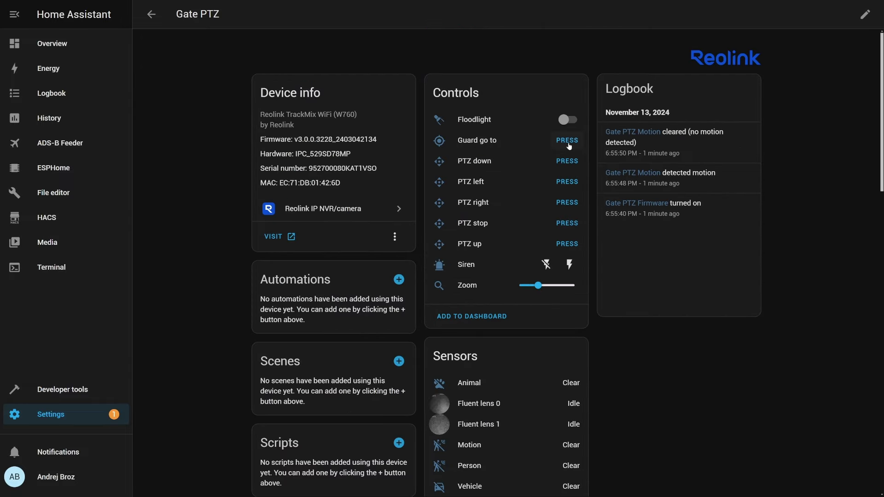
pyautogui.scroll(-3, 427, 314)
# Preview the Fluent lens 0 and Fluent lens 1 live streams, then reopen lens 0.
pyautogui.click(437, 299)
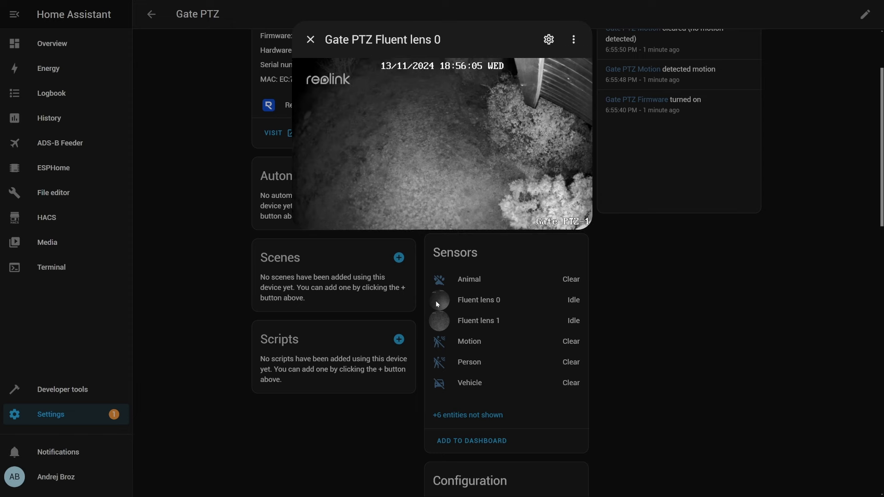
pyautogui.click(436, 300)
pyautogui.click(439, 321)
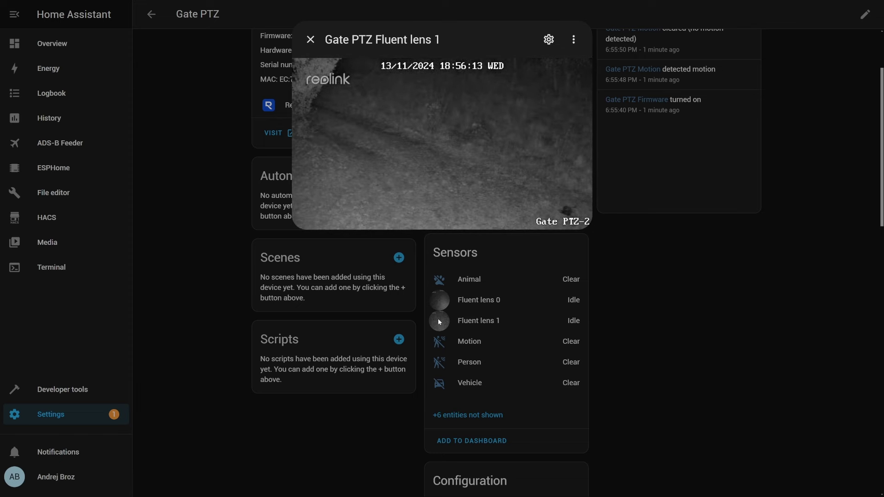
pyautogui.click(439, 322)
pyautogui.click(439, 303)
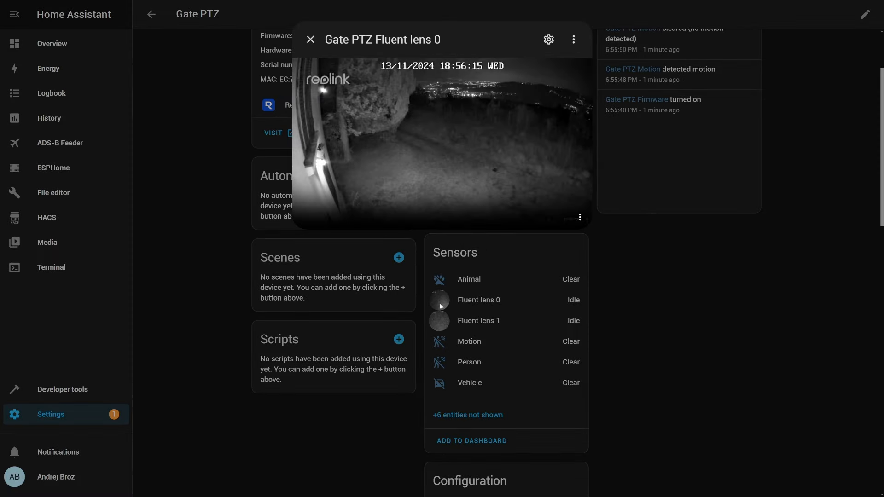
# Close the stream preview and reveal the six hidden Sensors entities.
pyautogui.click(439, 303)
pyautogui.scroll(-1, 443, 313)
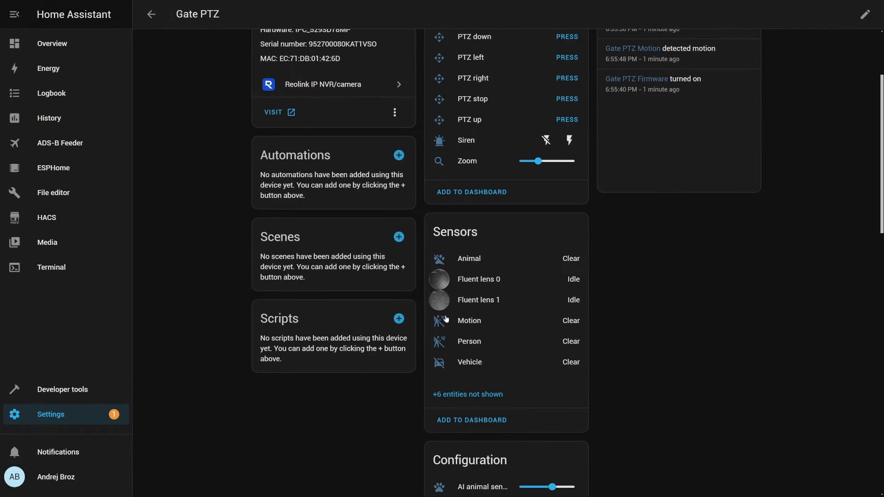
pyautogui.scroll(-3, 446, 318)
pyautogui.scroll(3, 463, 294)
pyautogui.click(464, 380)
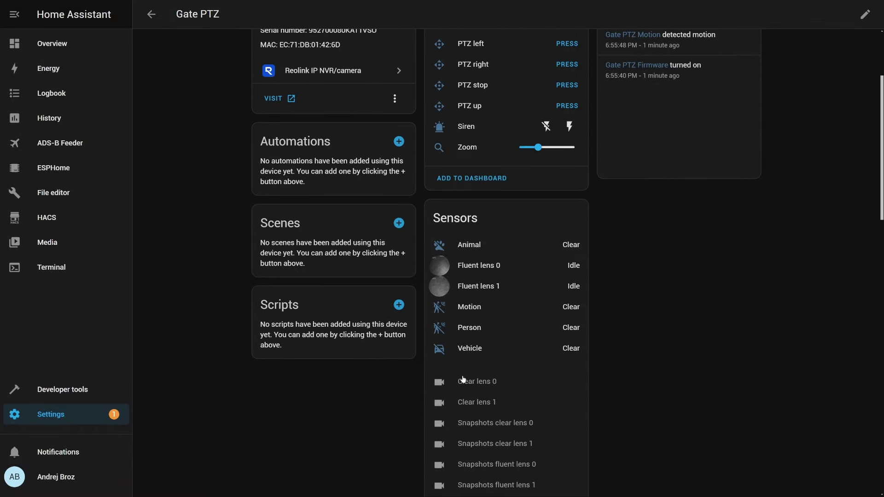
pyautogui.scroll(-3, 470, 356)
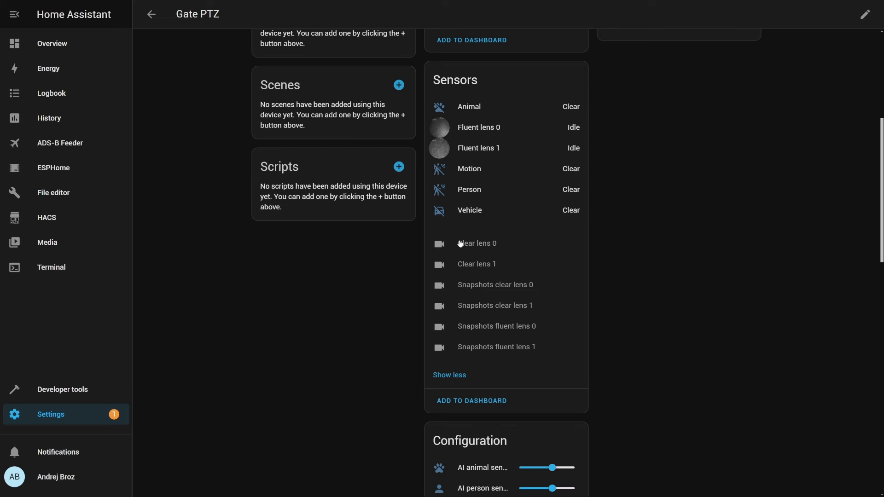
pyautogui.scroll(-7, 457, 335)
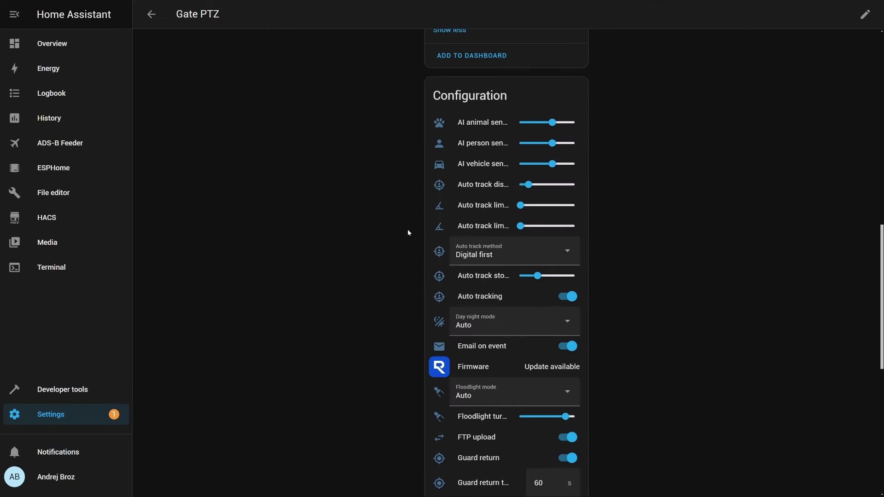
pyautogui.scroll(-4, 418, 228)
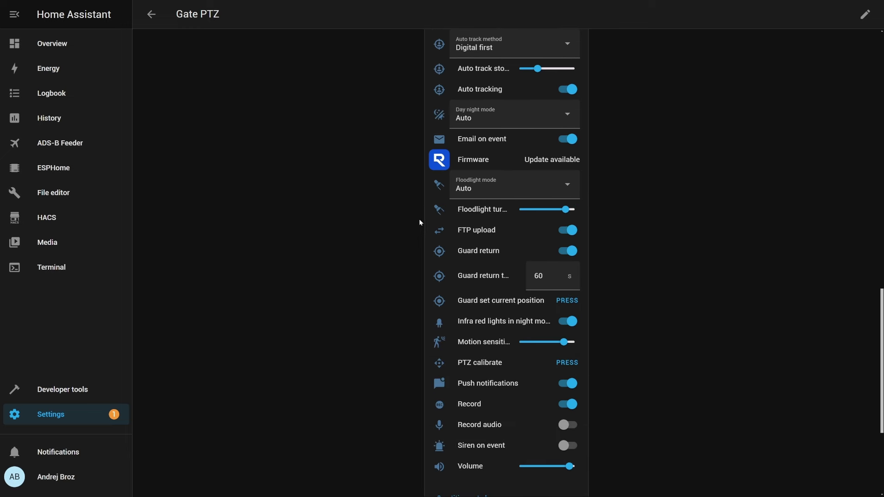
pyautogui.scroll(-2, 449, 289)
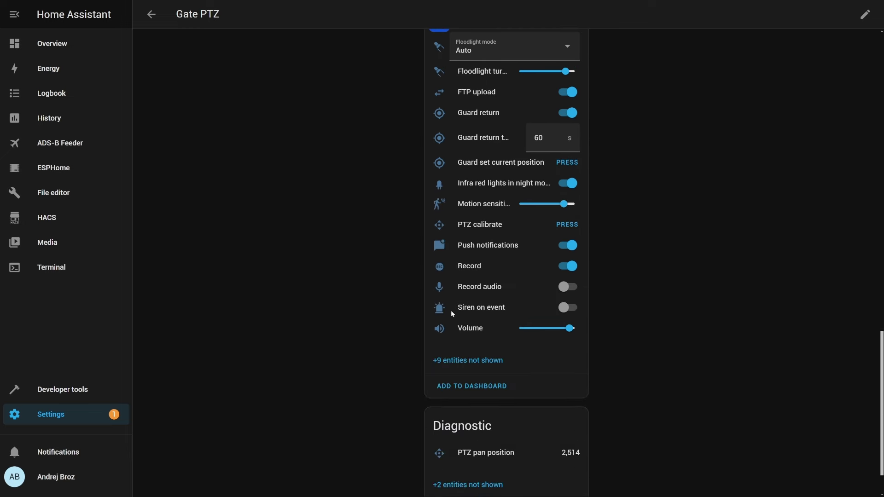
# Reveal the nine hidden Configuration and two hidden Diagnostic entities, then scroll back up.
pyautogui.click(456, 360)
pyautogui.scroll(-3, 463, 330)
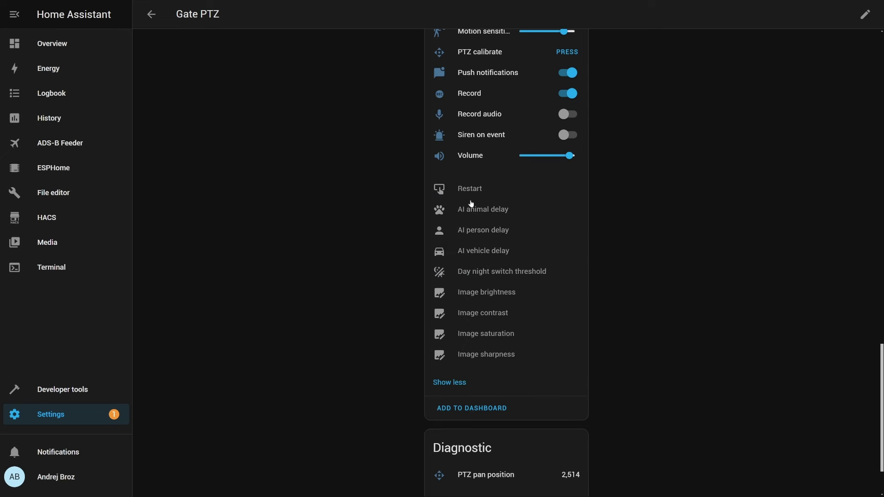
pyautogui.scroll(-2, 474, 351)
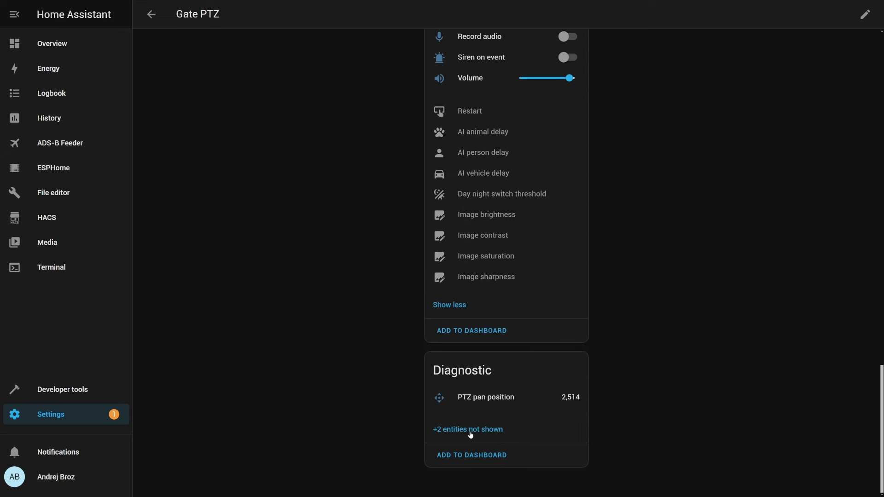
pyautogui.click(470, 433)
pyautogui.scroll(-1, 463, 353)
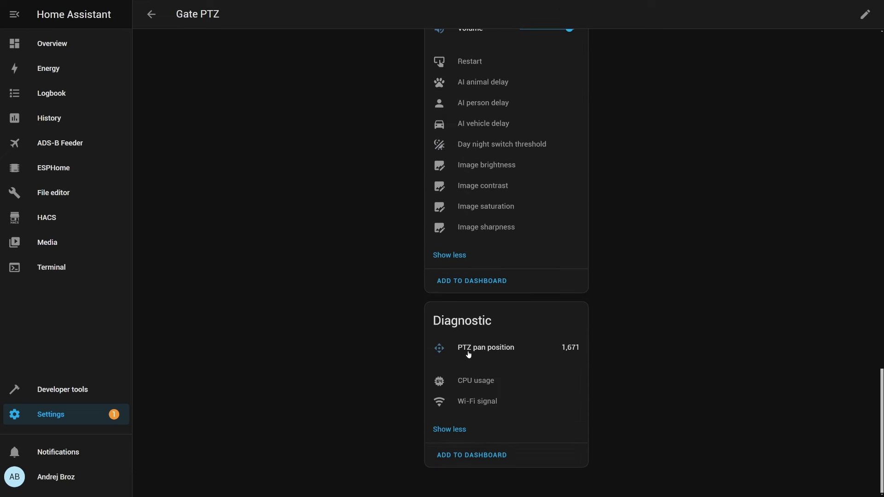
pyautogui.scroll(10, 468, 350)
pyautogui.scroll(20, 460, 361)
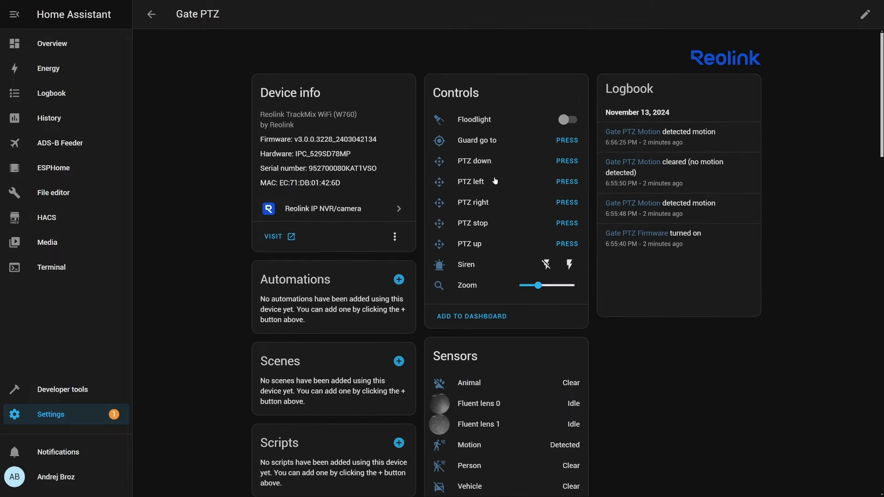
# Return to the Reolink IP NVR/camera integration page from the Device info card.
pyautogui.click(350, 215)
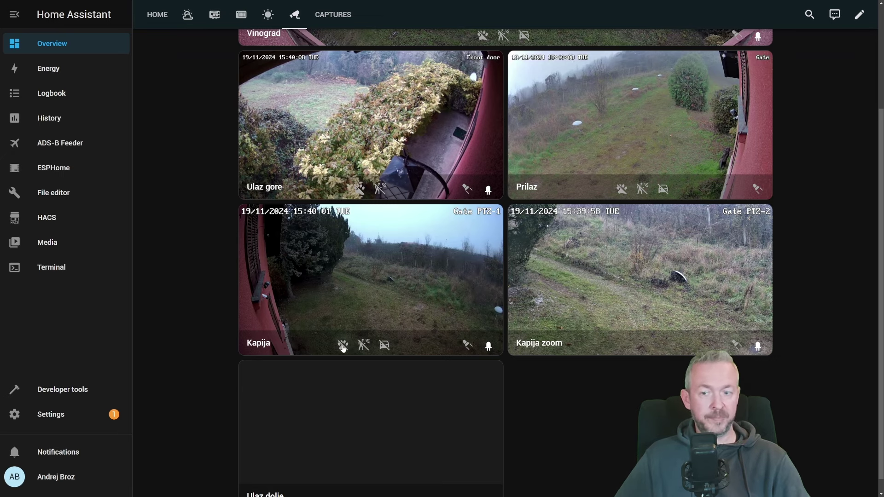
# Review the Gate PTZ Animal detection logbook from the Kapija card, then close it.
pyautogui.click(342, 345)
pyautogui.scroll(-5, 381, 237)
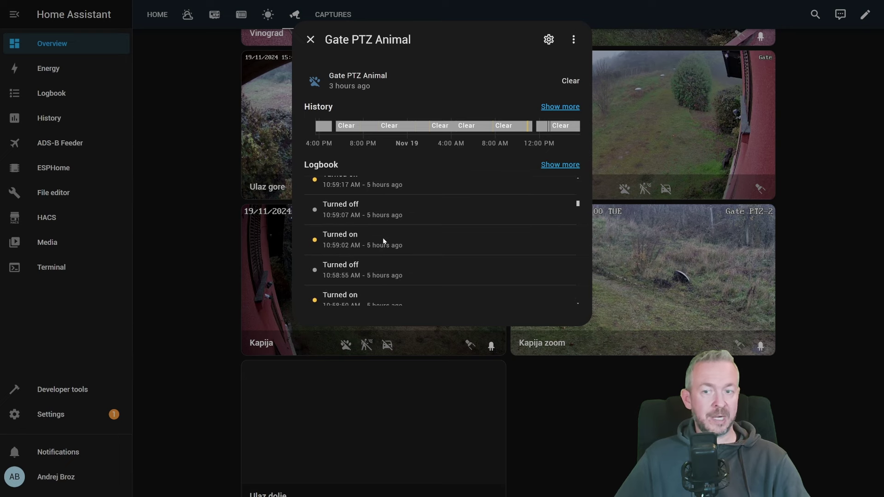
pyautogui.scroll(-2, 384, 240)
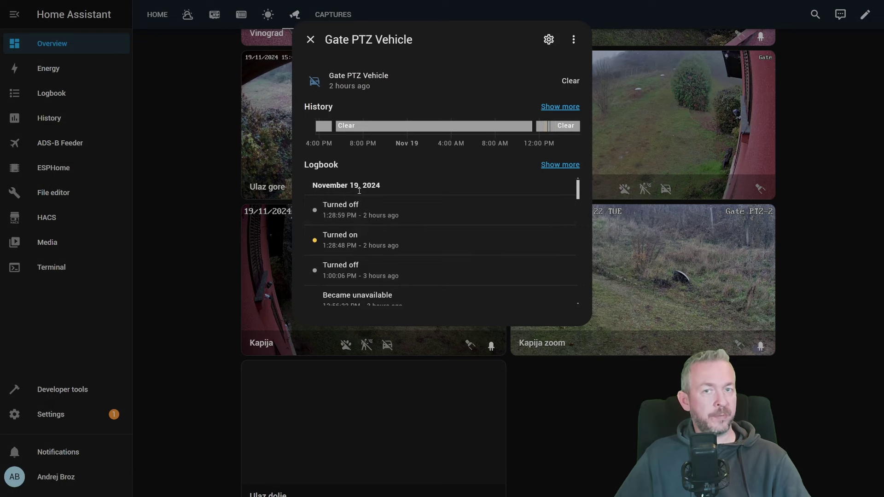
pyautogui.scroll(-5, 368, 251)
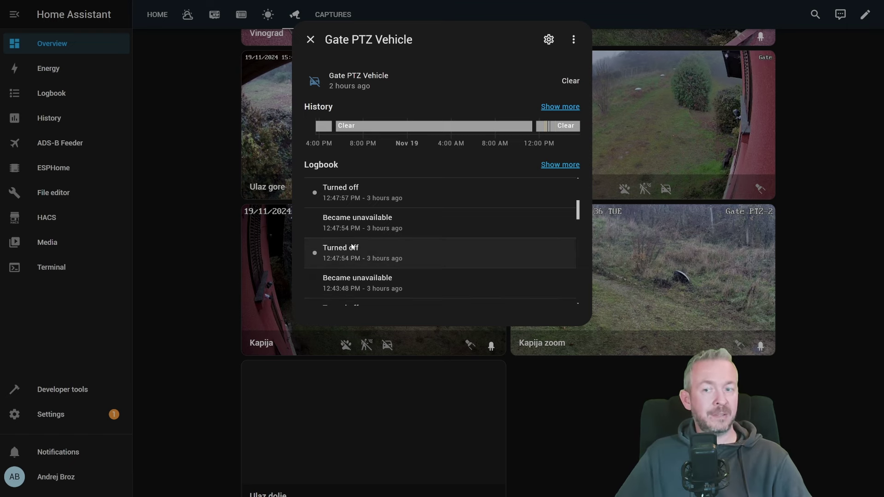
pyautogui.click(545, 417)
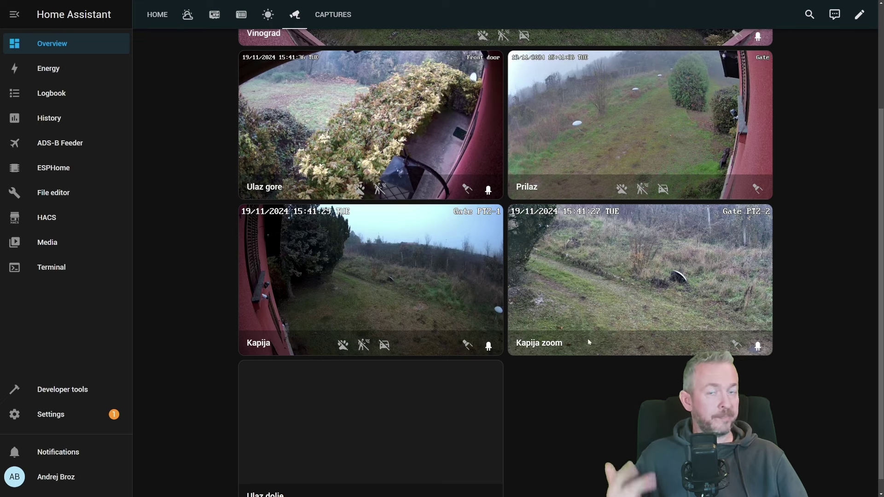
# Switch the Overview dashboard to the Captures view of saved snapshots.
pyautogui.click(319, 19)
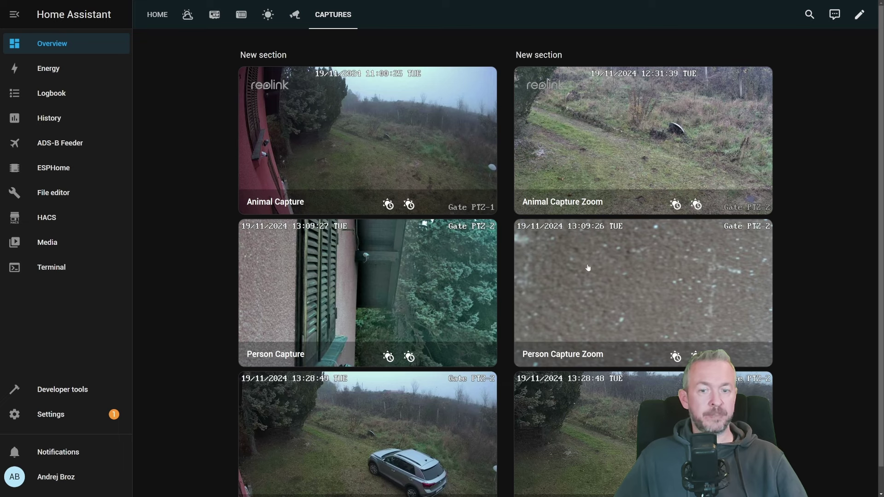
pyautogui.scroll(-1, 506, 323)
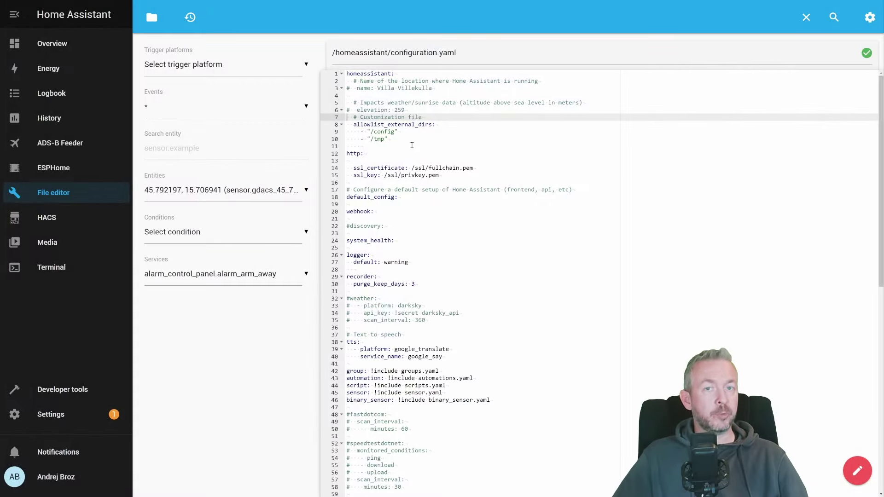
# Highlight the allowlist_external_dirs setting and its /tmp directory in configuration.yaml.
pyautogui.click(353, 124)
pyautogui.moveTo(354, 125); pyautogui.dragTo(433, 125)
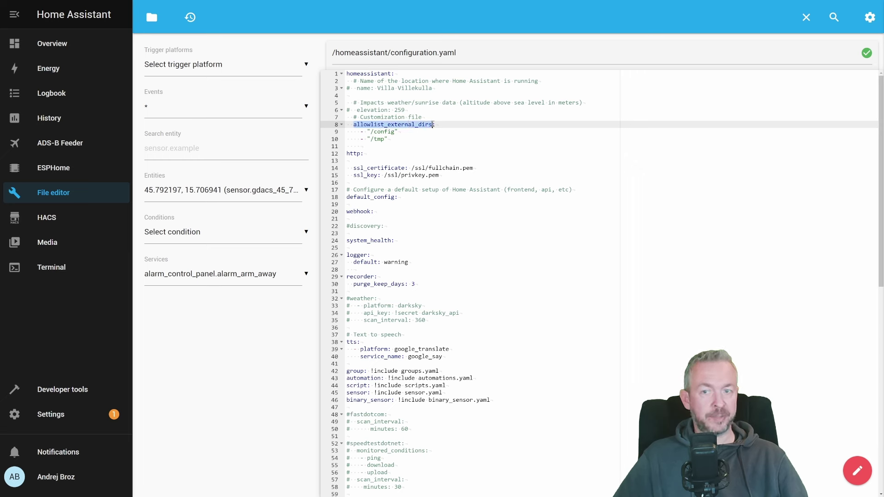
pyautogui.click(388, 139)
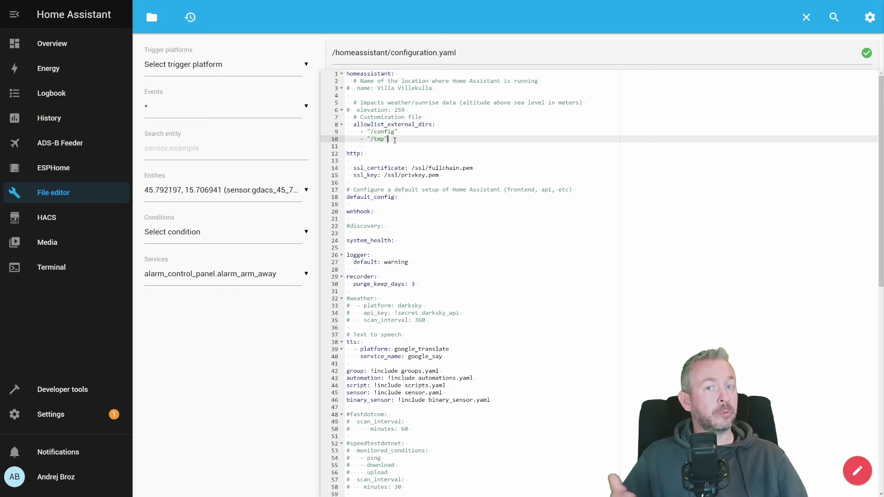
# Browse to the tmp folder to see the six gate_ptz snapshot JPGs.
pyautogui.click(151, 17)
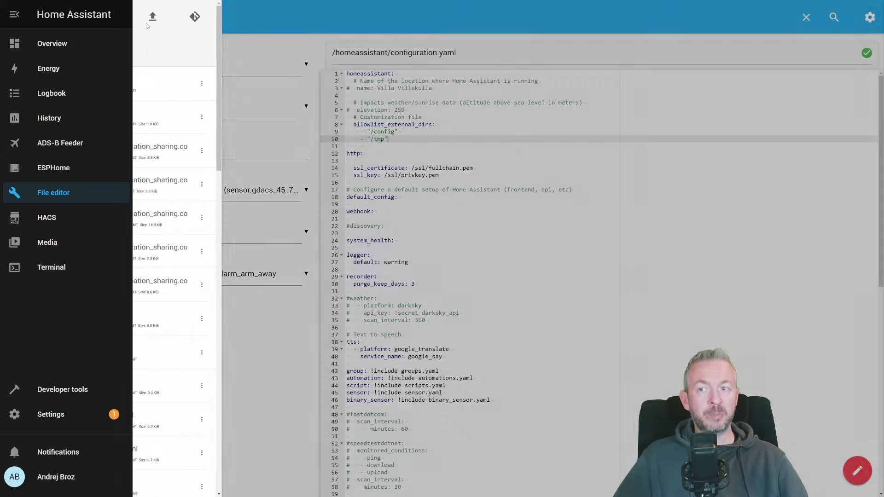
pyautogui.scroll(-10, 181, 270)
pyautogui.scroll(-8, 181, 270)
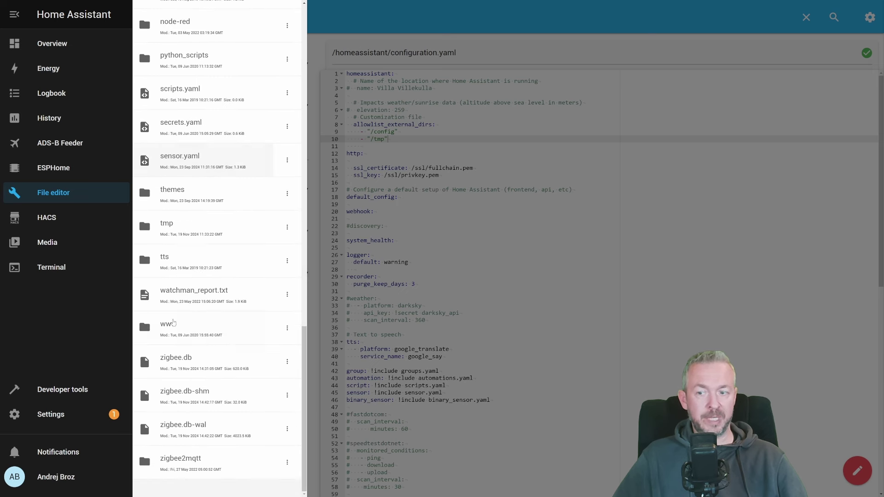
pyautogui.click(172, 228)
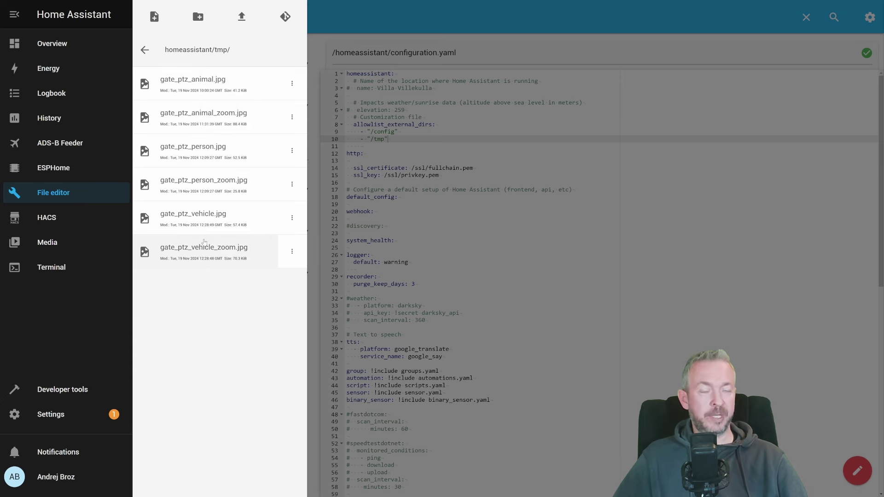
pyautogui.click(377, 213)
pyautogui.click(73, 416)
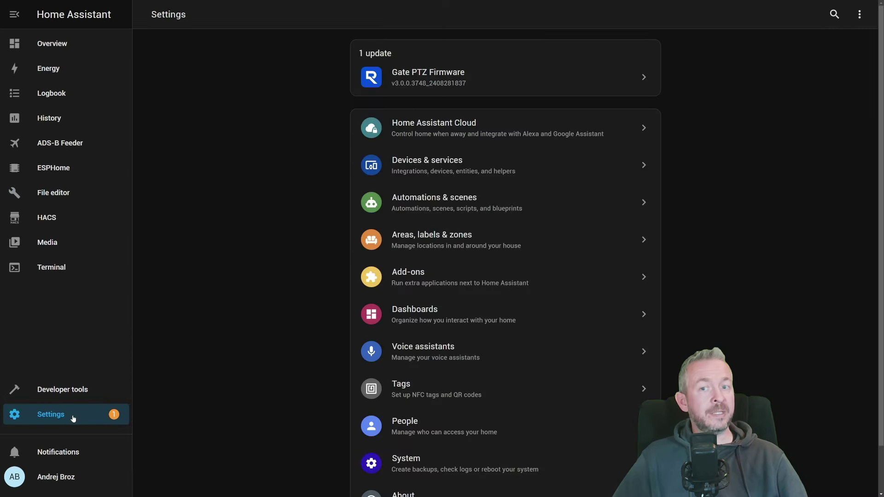
pyautogui.click(412, 207)
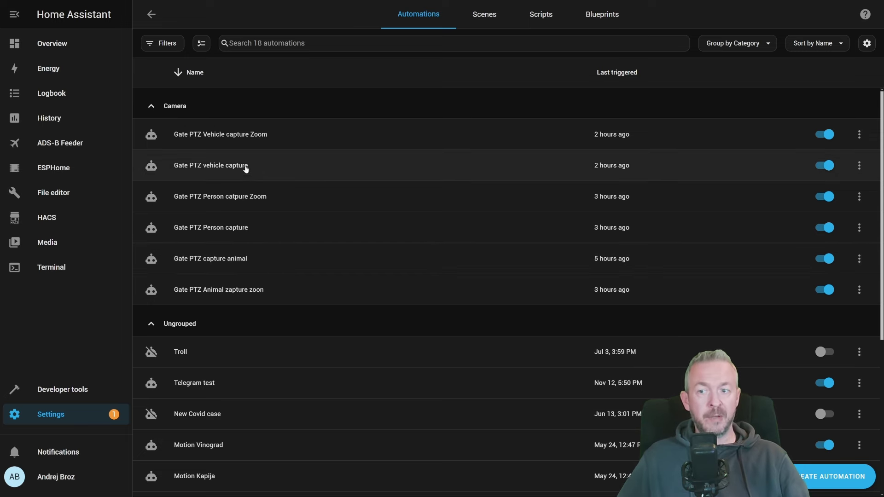
pyautogui.click(248, 229)
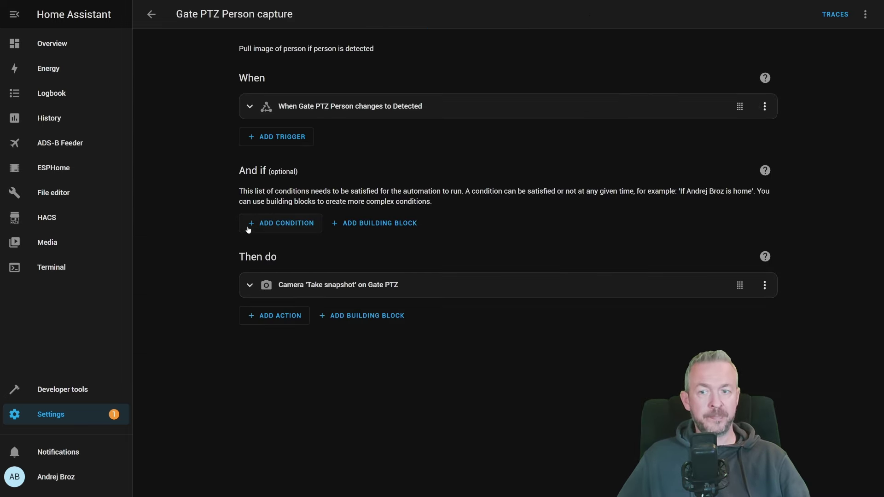
pyautogui.click(350, 106)
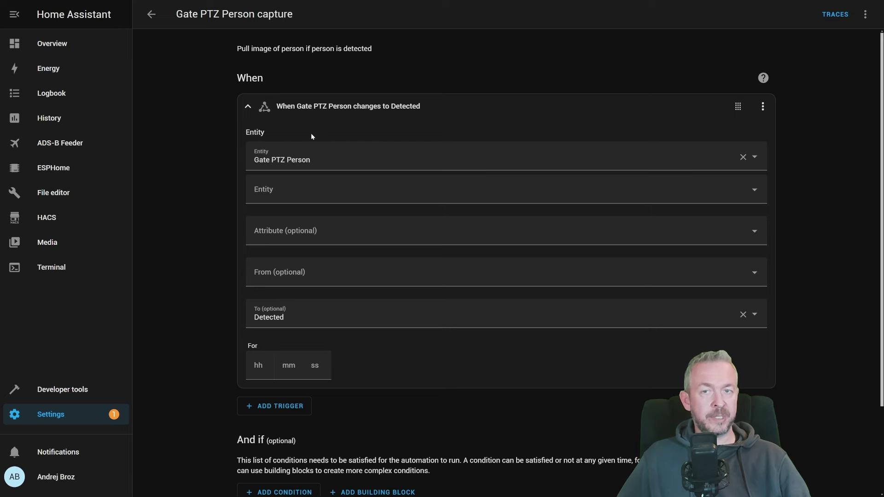
pyautogui.click(320, 160)
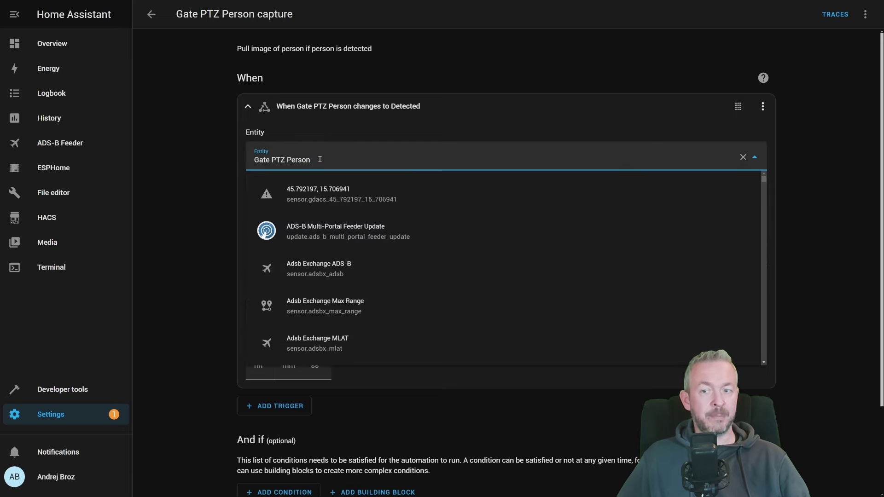
pyautogui.click(397, 122)
pyautogui.scroll(-5, 392, 122)
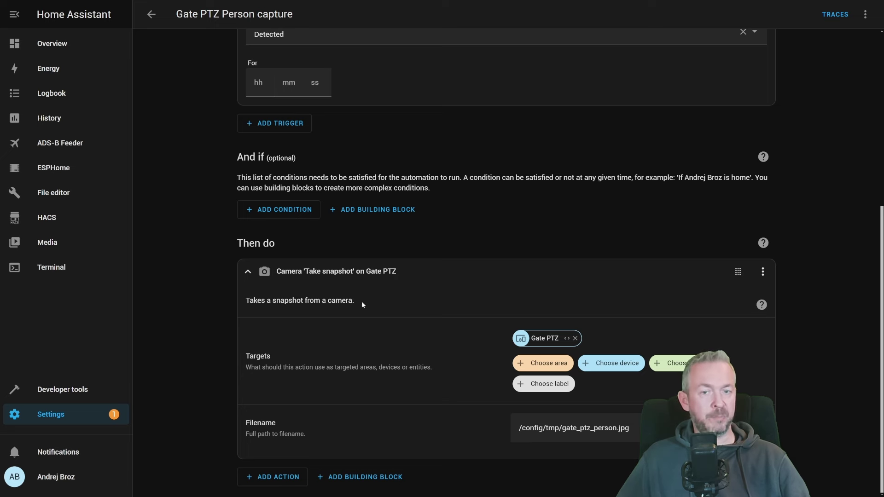
pyautogui.moveTo(520, 429); pyautogui.dragTo(489, 446)
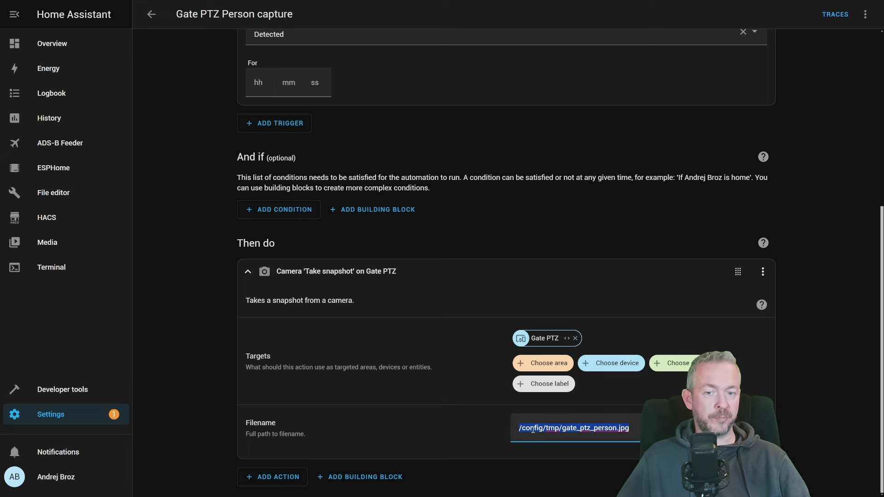
pyautogui.click(563, 428)
pyautogui.moveTo(597, 428); pyautogui.dragTo(620, 430)
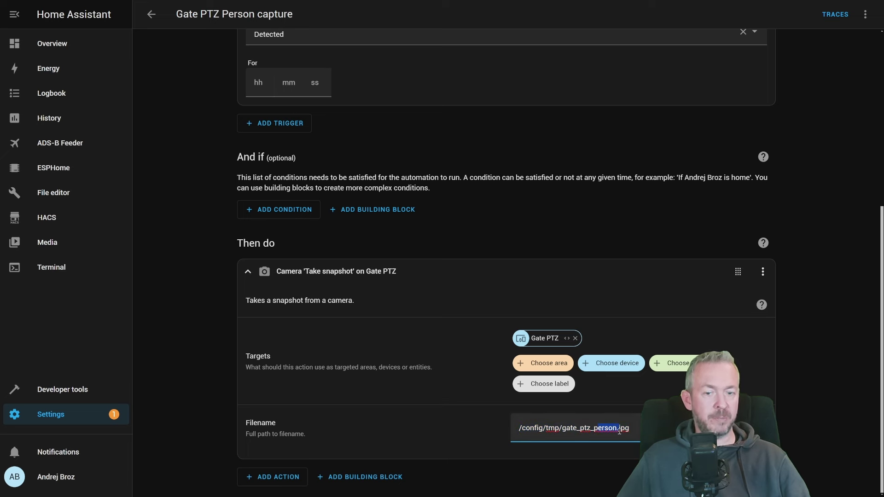
pyautogui.click(150, 15)
pyautogui.click(217, 196)
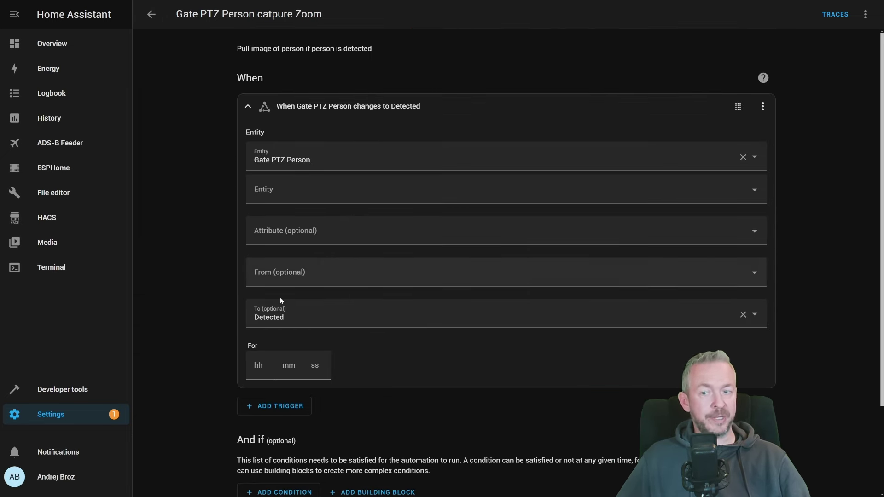
pyautogui.scroll(-2, 336, 360)
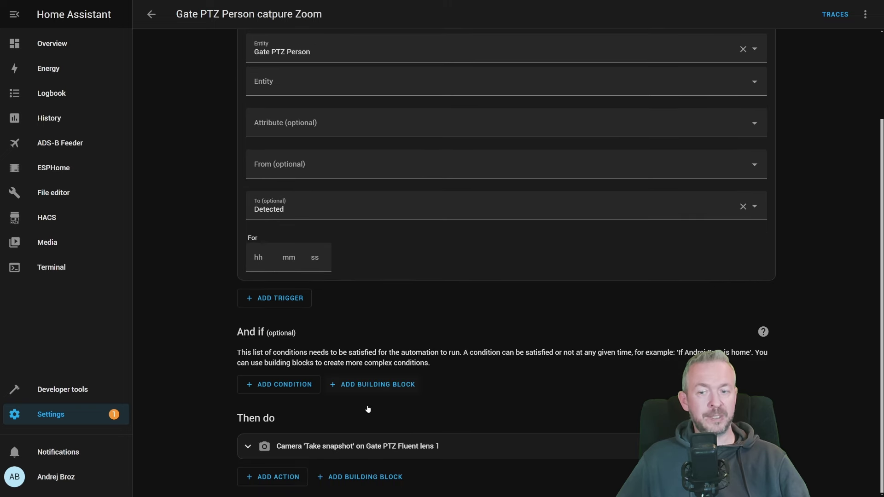
pyautogui.scroll(-3, 522, 243)
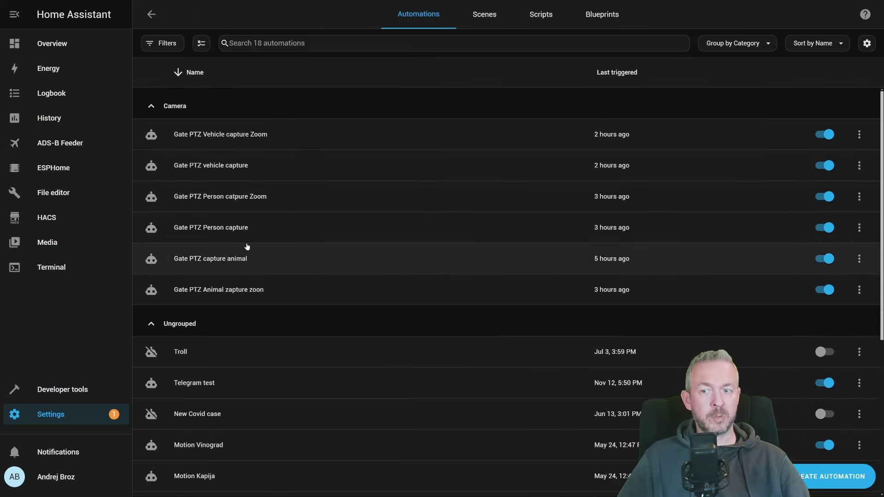
pyautogui.click(249, 260)
pyautogui.click(353, 107)
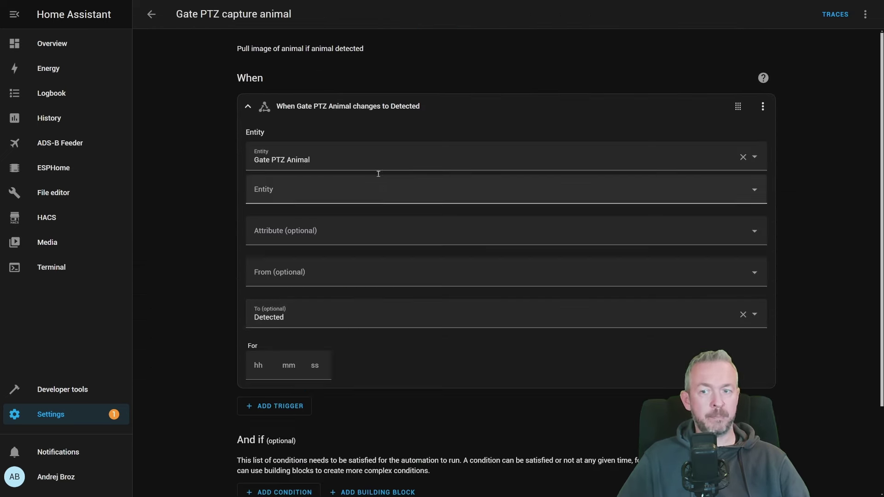
pyautogui.scroll(-3, 316, 290)
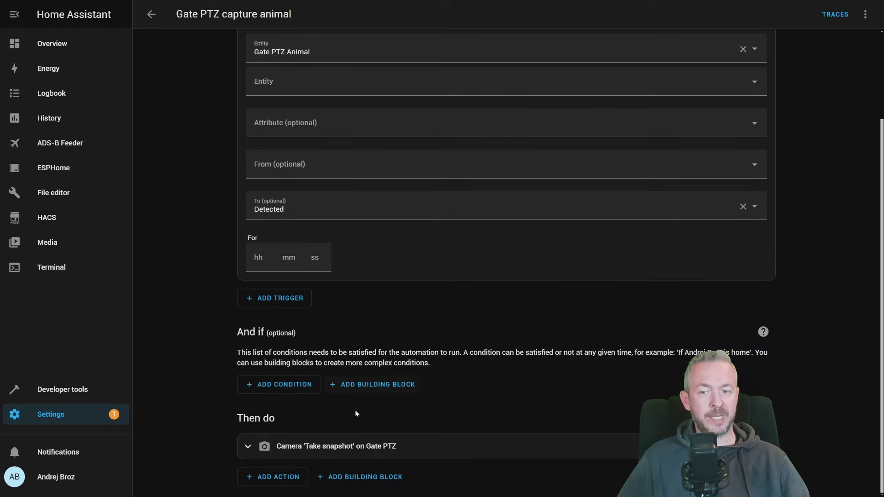
pyautogui.click(357, 448)
pyautogui.scroll(-4, 357, 447)
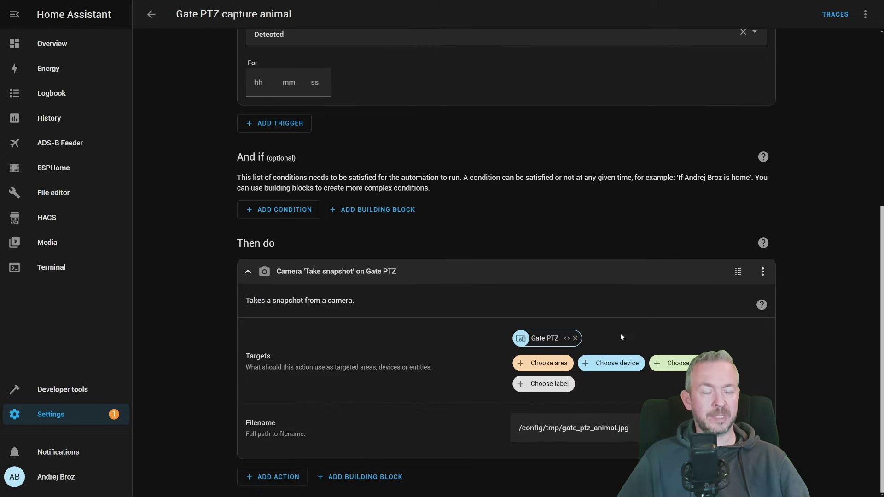
pyautogui.tripleClick(621, 426)
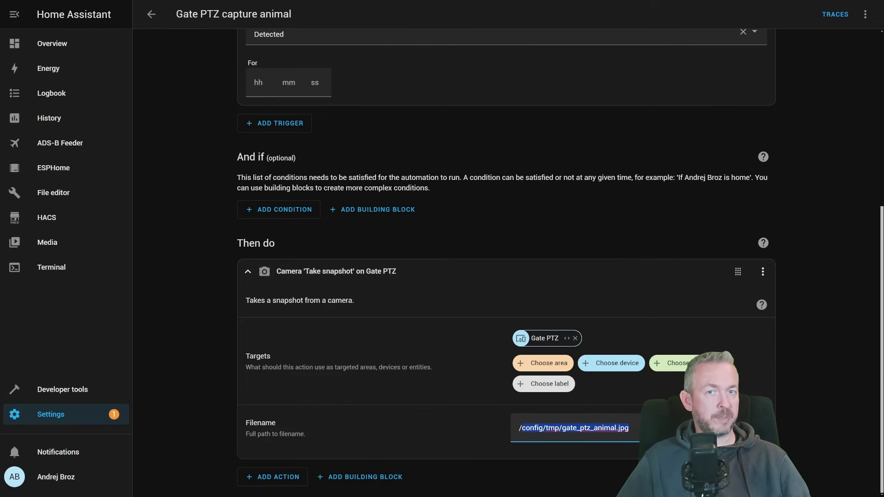
pyautogui.click(151, 14)
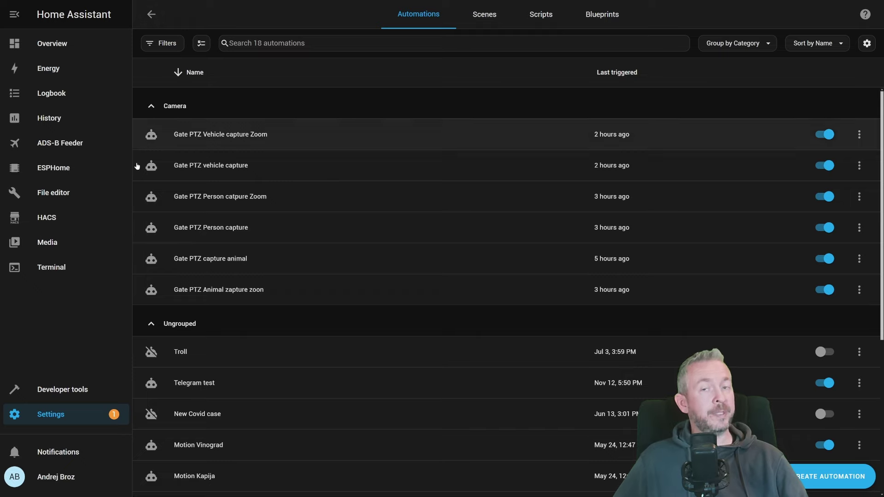
# In Devices & services, start adding a Local File integration, then dismiss its setup form.
pyautogui.click(46, 415)
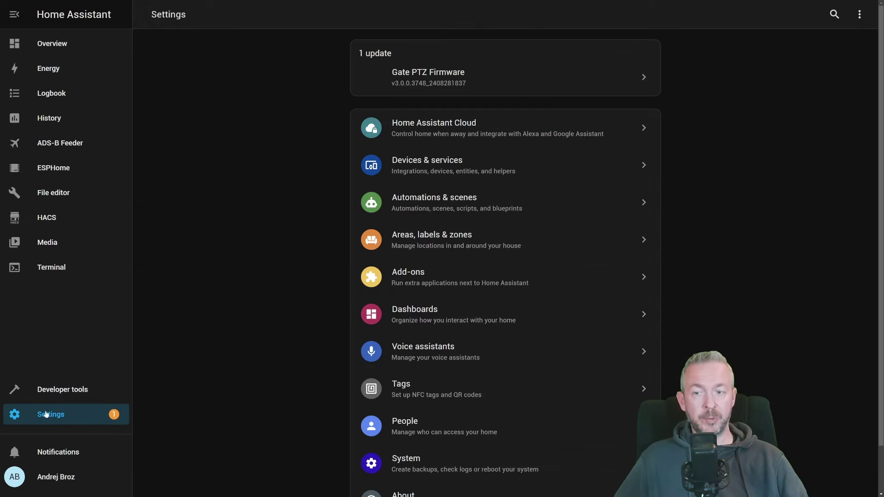
pyautogui.click(444, 179)
pyautogui.scroll(-3, 534, 279)
pyautogui.click(827, 479)
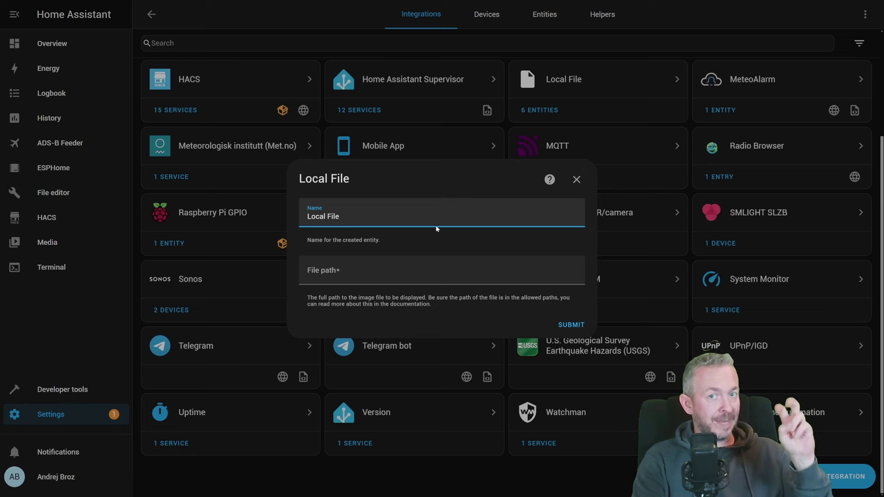
pyautogui.click(576, 179)
# Open the Local File integration's Gate PTZ snapshot entries and view one camera entity.
pyautogui.click(574, 106)
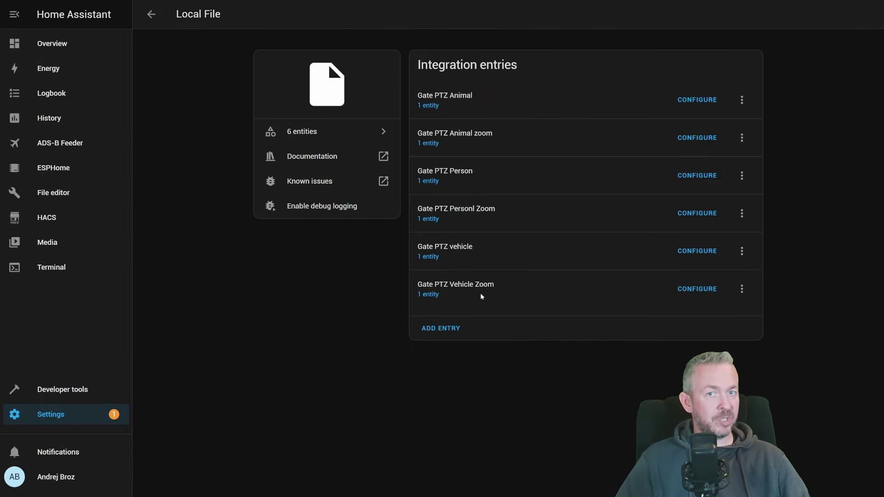
pyautogui.click(430, 107)
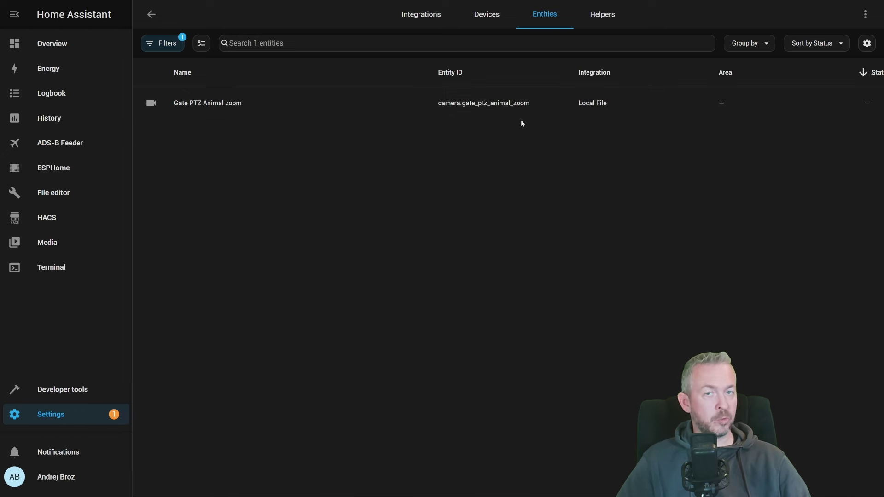
pyautogui.click(151, 14)
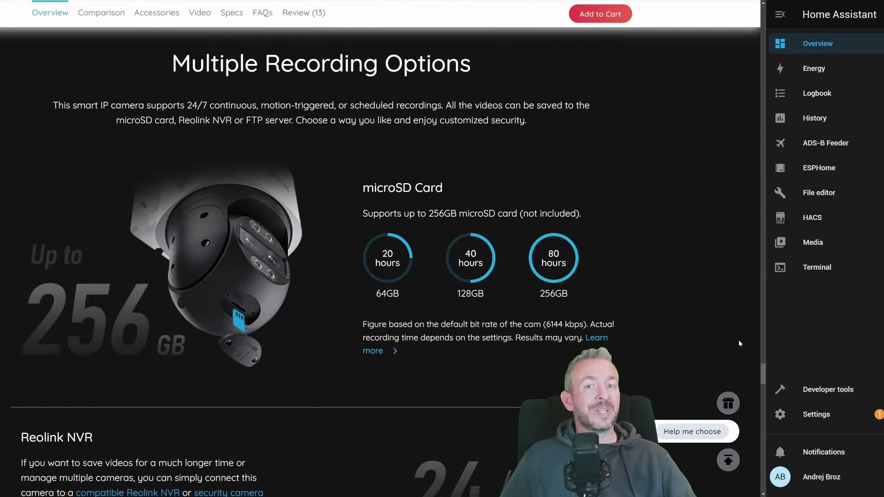
# Scroll the TrackMix product page to Multiple Recording Options, showing microSD support up to 256GB.
pyautogui.scroll(-2, 857, 340)
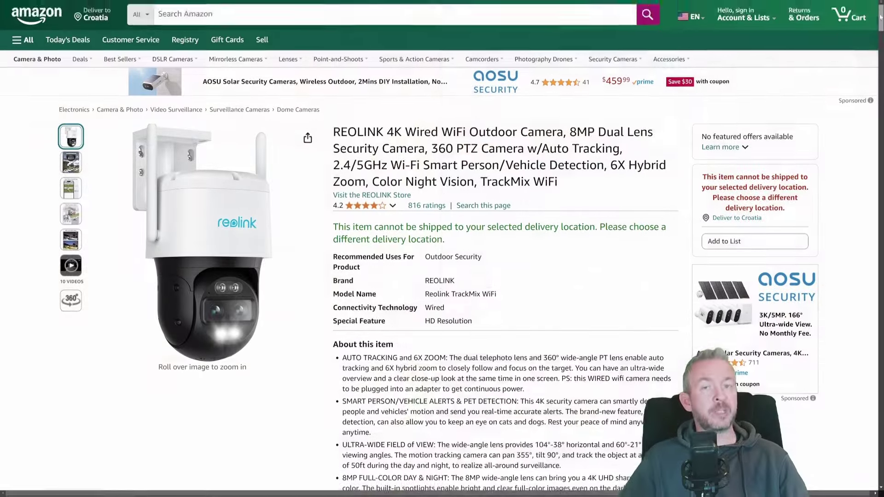
pyautogui.scroll(-3, 882, 26)
pyautogui.scroll(-8, 882, 27)
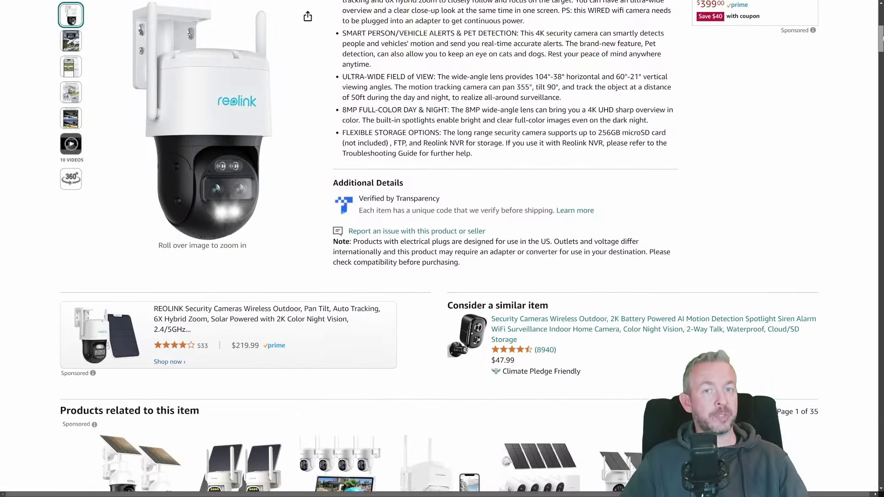
pyautogui.scroll(-3, 882, 26)
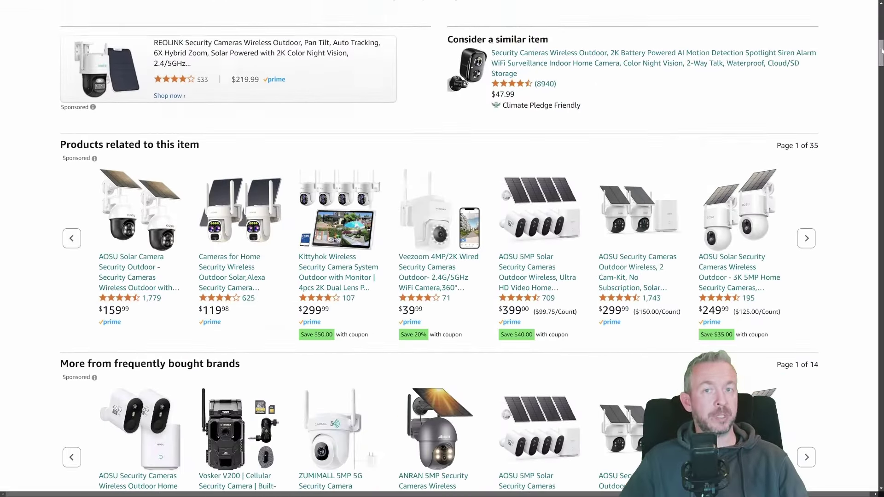
pyautogui.scroll(15, 882, 26)
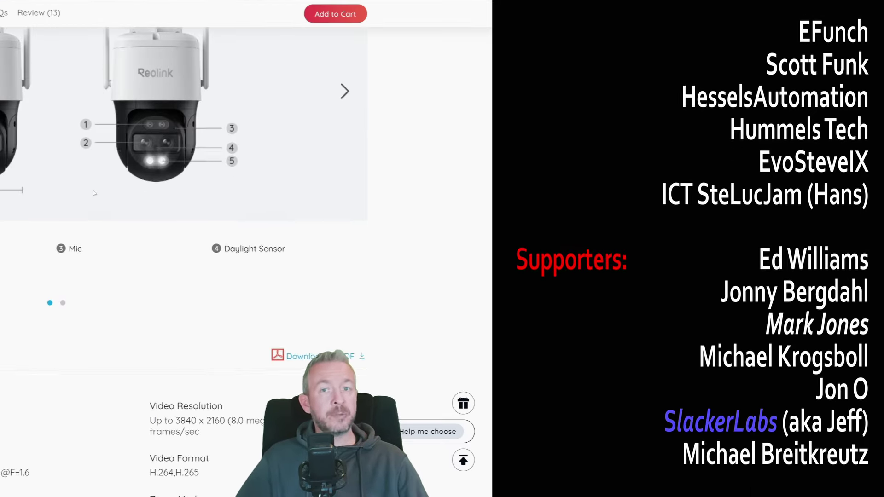
pyautogui.scroll(-2, 93, 193)
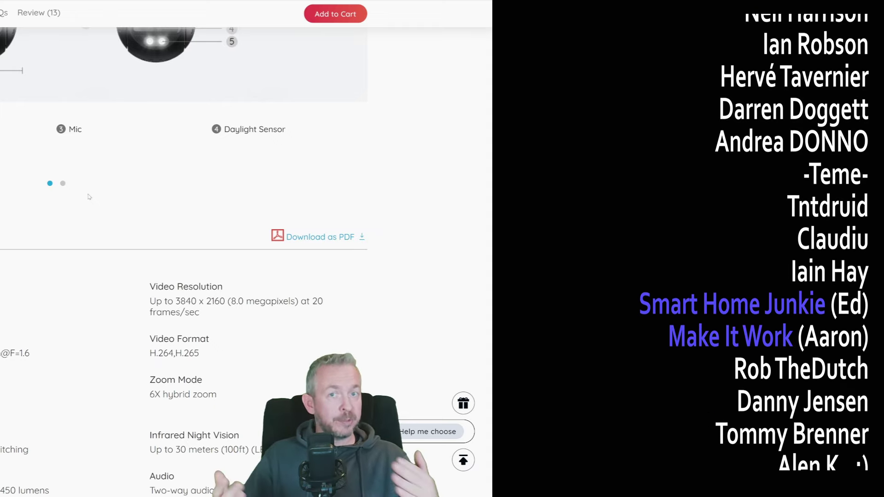
# Scroll through the TrackMix specs to suggestions like the Reolink Duo 2 WiFi at €127.99 and the RLC-510WA.
pyautogui.scroll(-3, 88, 201)
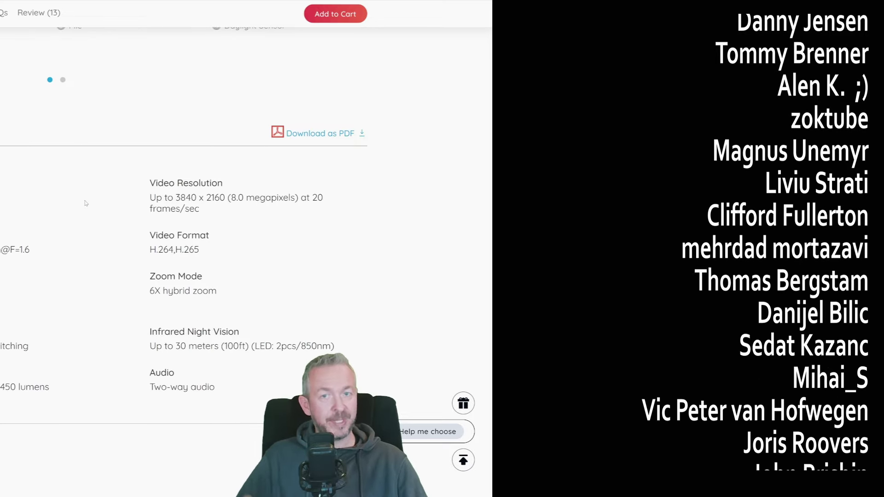
pyautogui.scroll(-3, 82, 212)
pyautogui.scroll(-2, 79, 218)
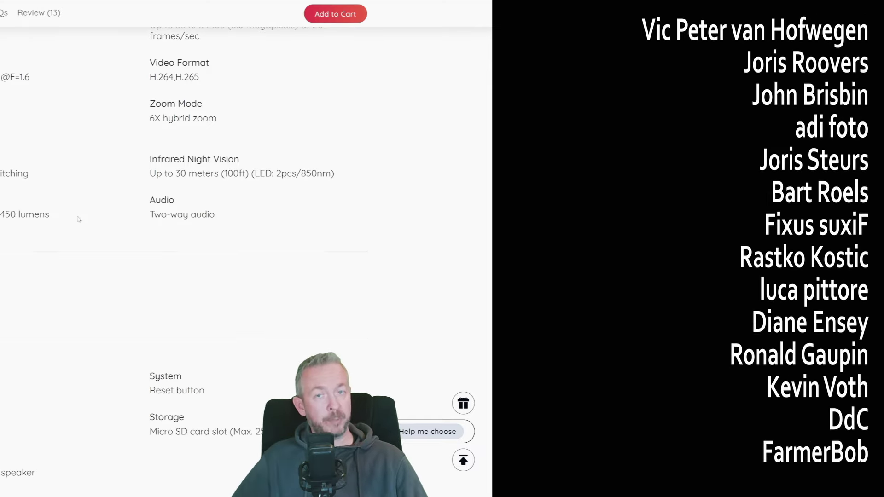
pyautogui.scroll(-1, 79, 218)
pyautogui.scroll(-4, 79, 216)
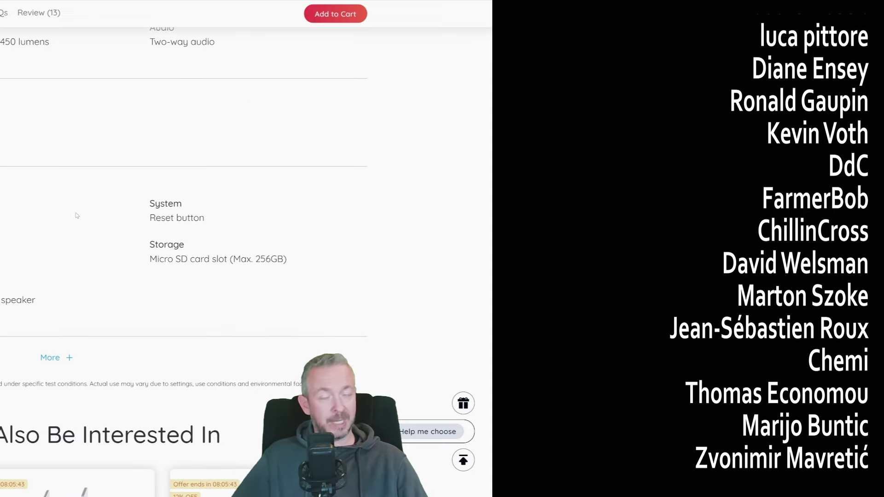
pyautogui.scroll(-5, 77, 216)
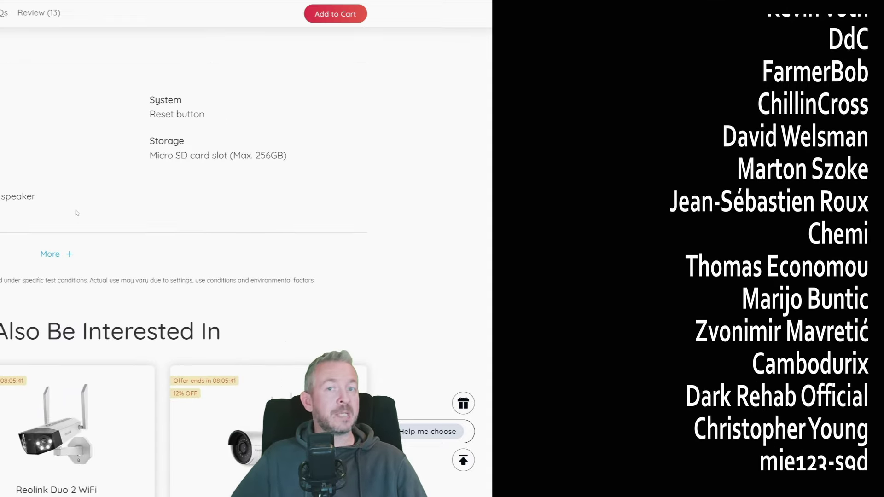
pyautogui.scroll(-1, 76, 219)
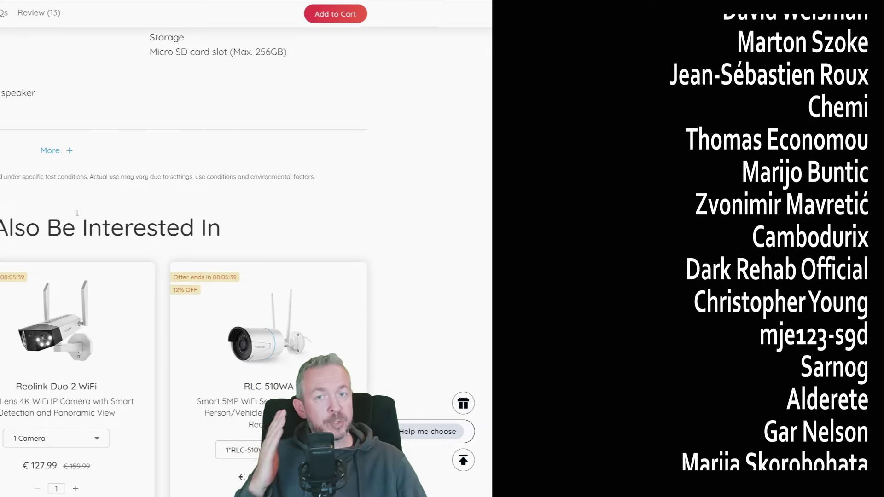
pyautogui.scroll(-2, 77, 213)
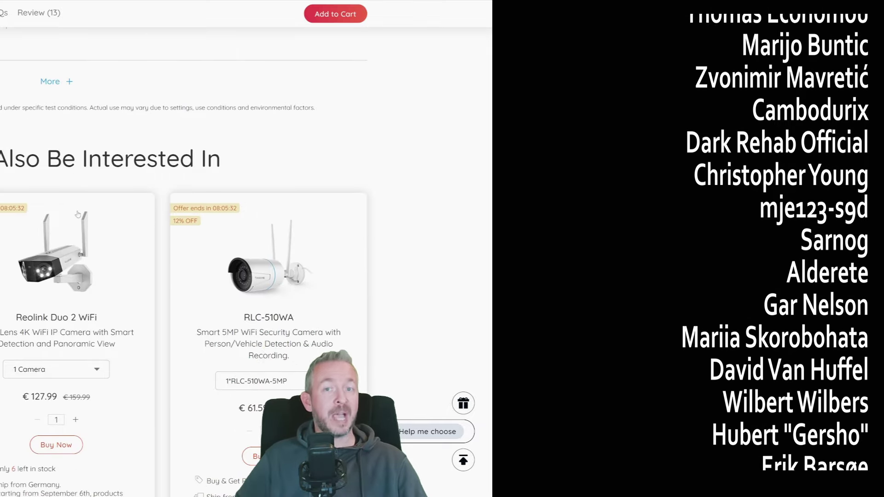